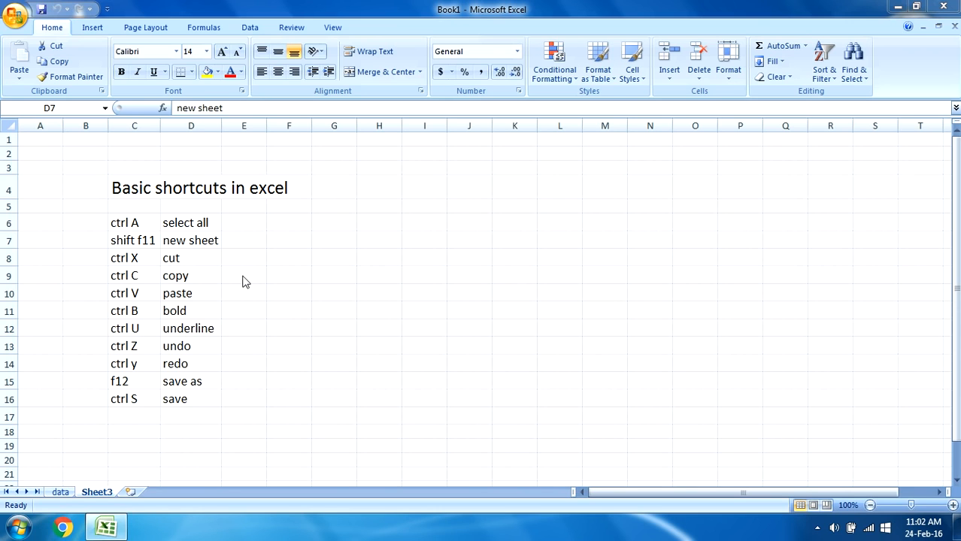
pyautogui.click(130, 219)
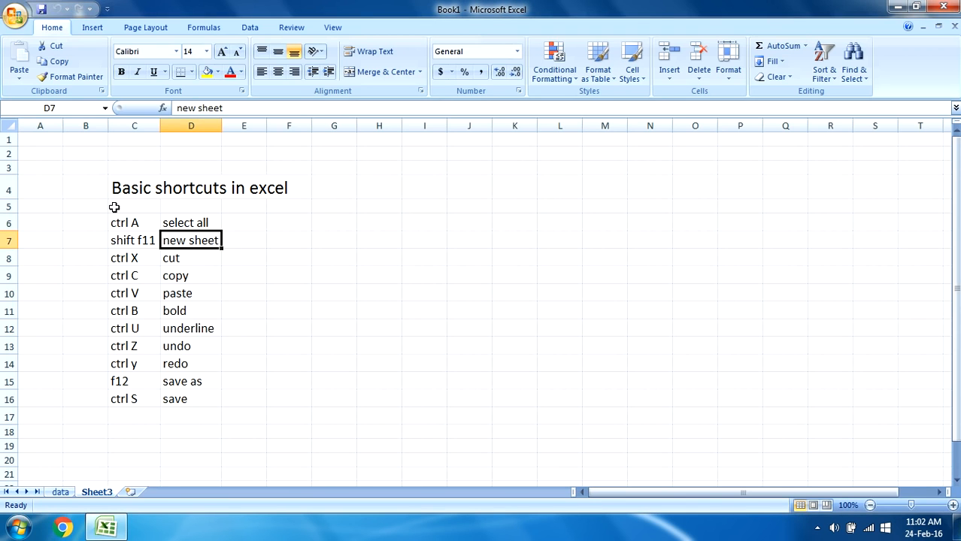
pyautogui.click(138, 224)
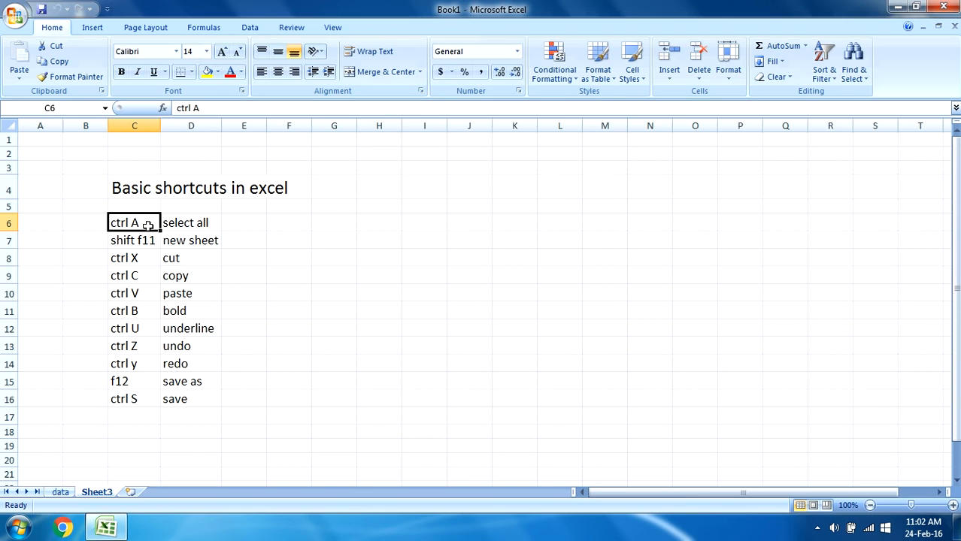
pyautogui.click(335, 224)
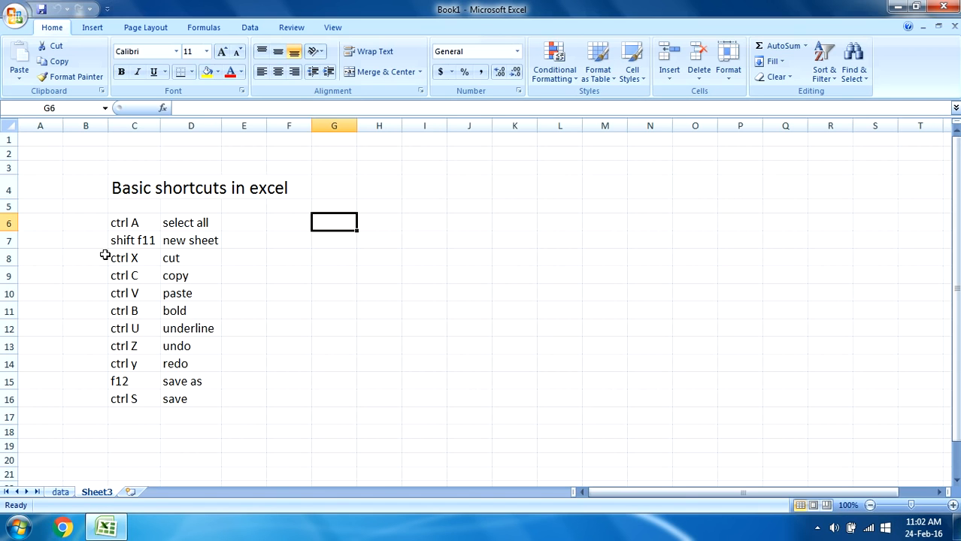
pyautogui.click(133, 224)
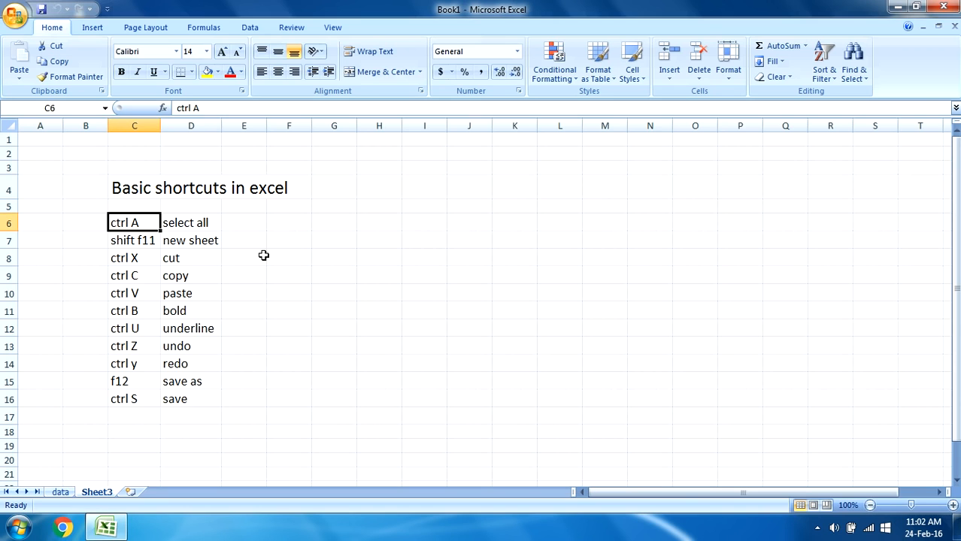
# Select all cells of Sheet3 starting from the empty cell J4, then clear the selection.
pyautogui.click(453, 191)
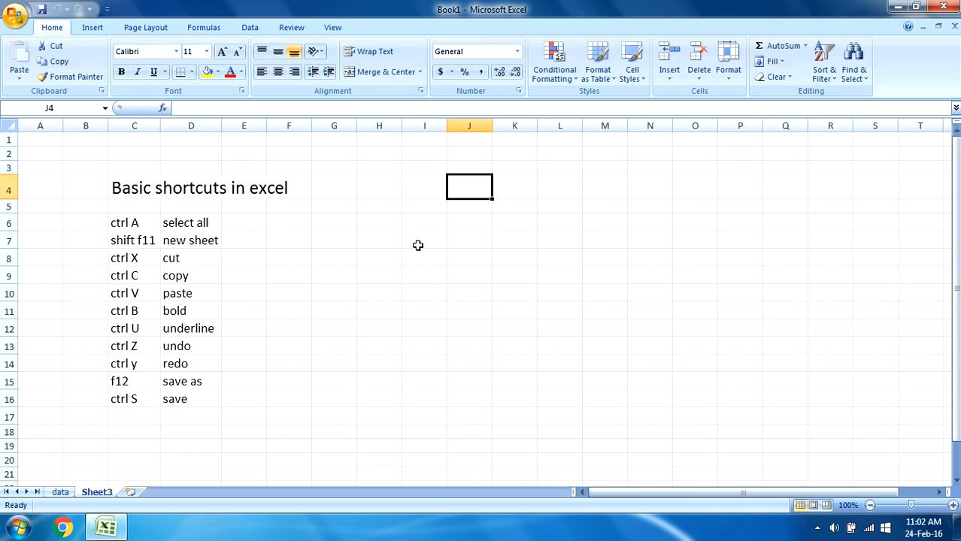
pyautogui.hotkey('ctrl', 'a')
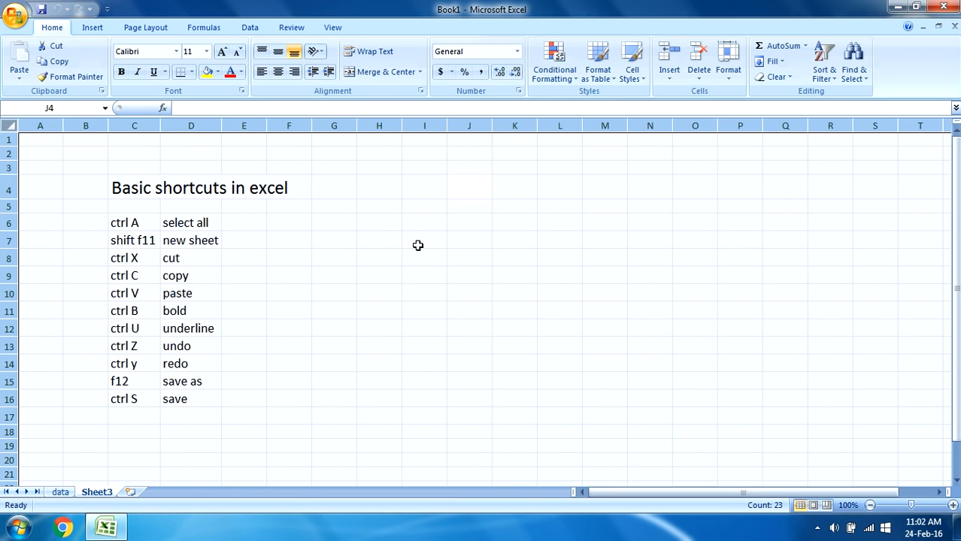
pyautogui.click(370, 256)
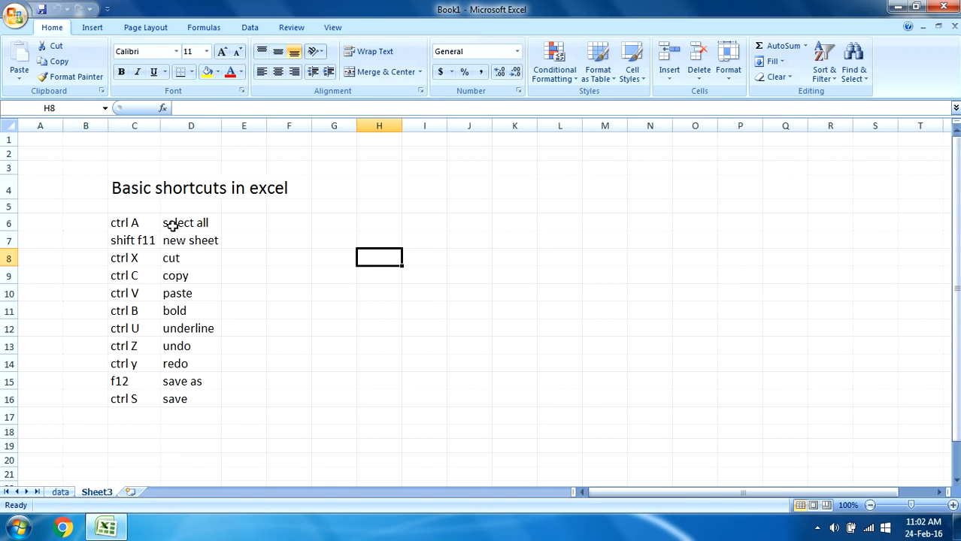
# Select the whole shortcut list block C6:D16 starting from cell C6, then clear the selection.
pyautogui.click(148, 227)
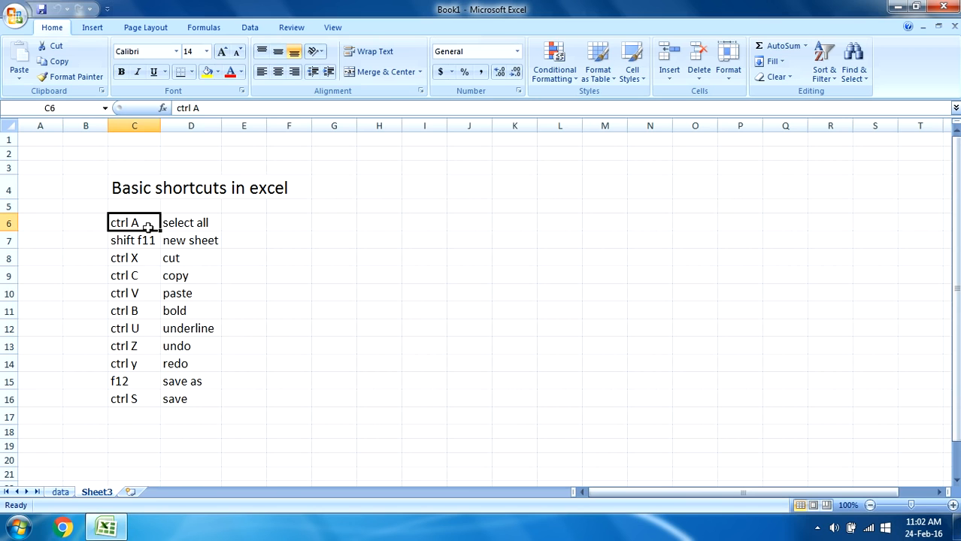
pyautogui.hotkey('ctrl', 'a')
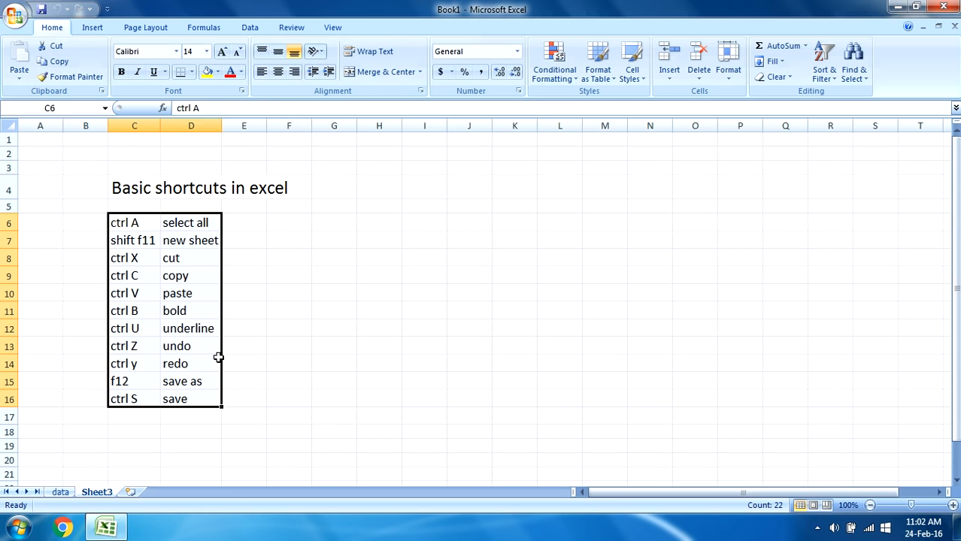
pyautogui.click(461, 227)
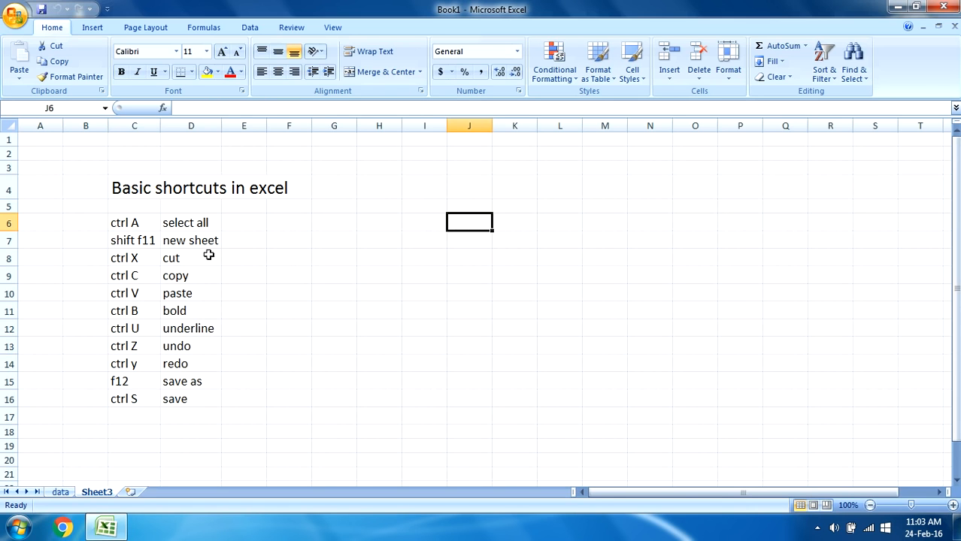
# Insert a new blank worksheet before Sheet3 and another one after it.
pyautogui.click(138, 244)
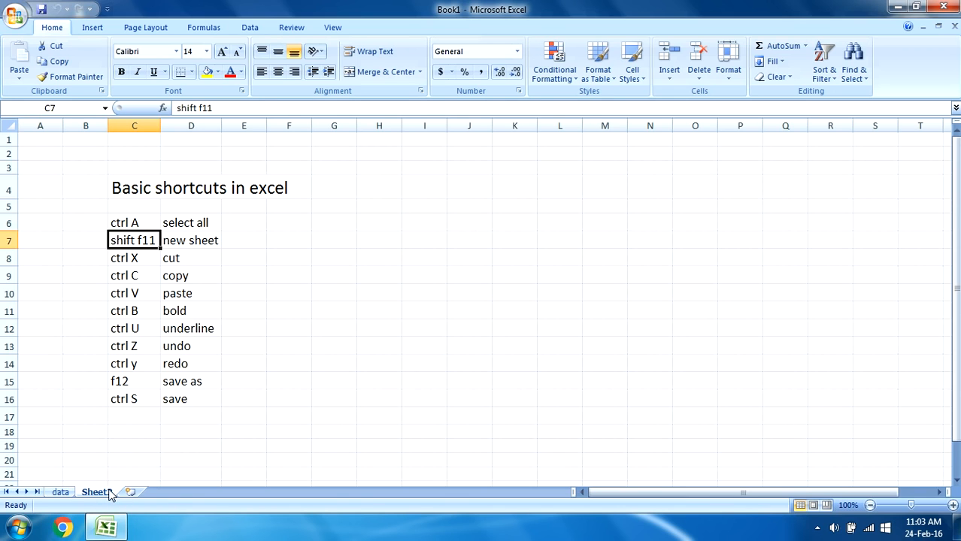
pyautogui.hotkey('shift', 'F11')
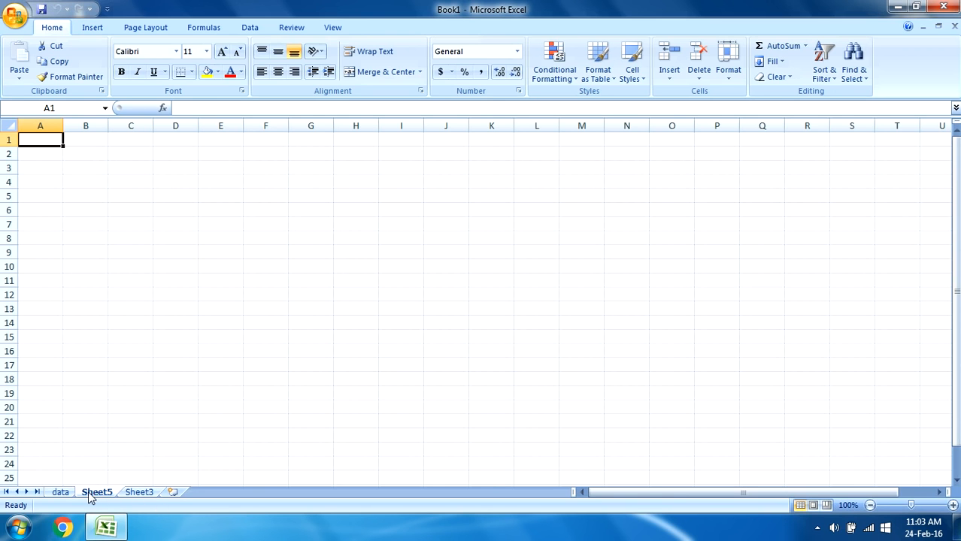
pyautogui.click(140, 493)
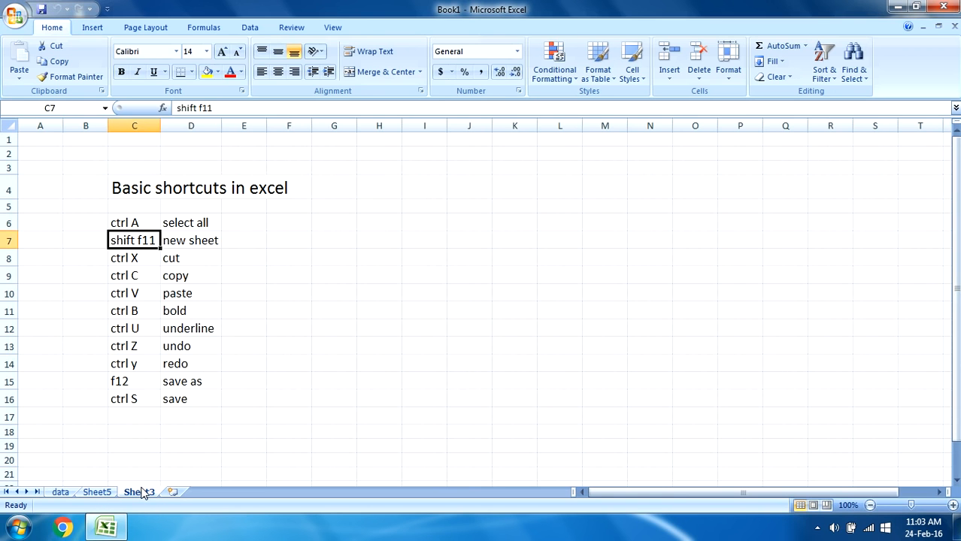
pyautogui.click(113, 494)
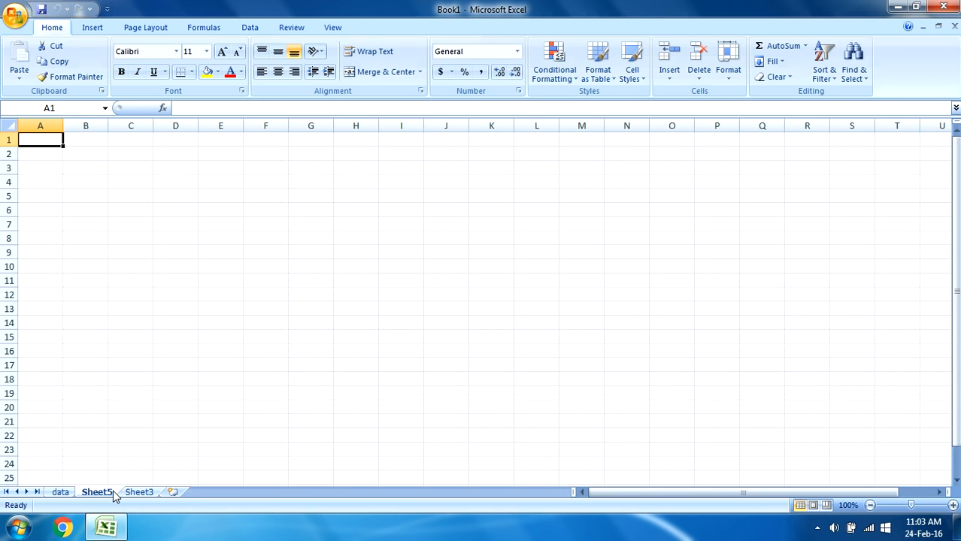
pyautogui.click(177, 492)
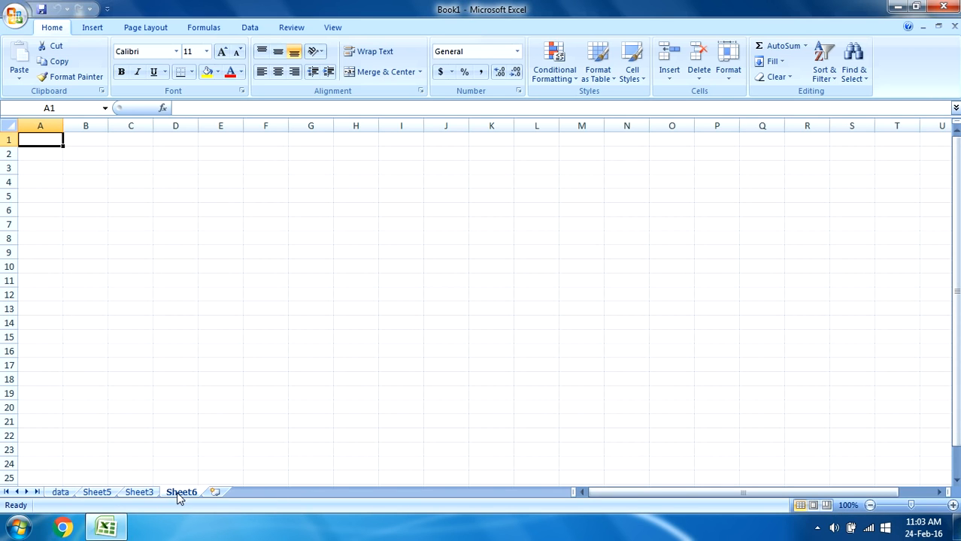
# Delete the two blank worksheets Sheet5 and Sheet6 from the workbook.
pyautogui.rightClick(94, 495)
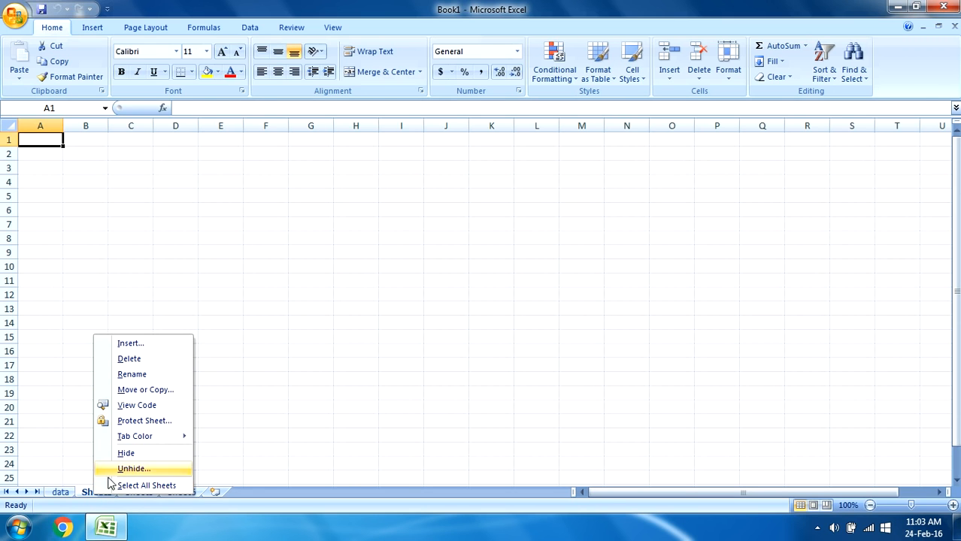
pyautogui.click(127, 359)
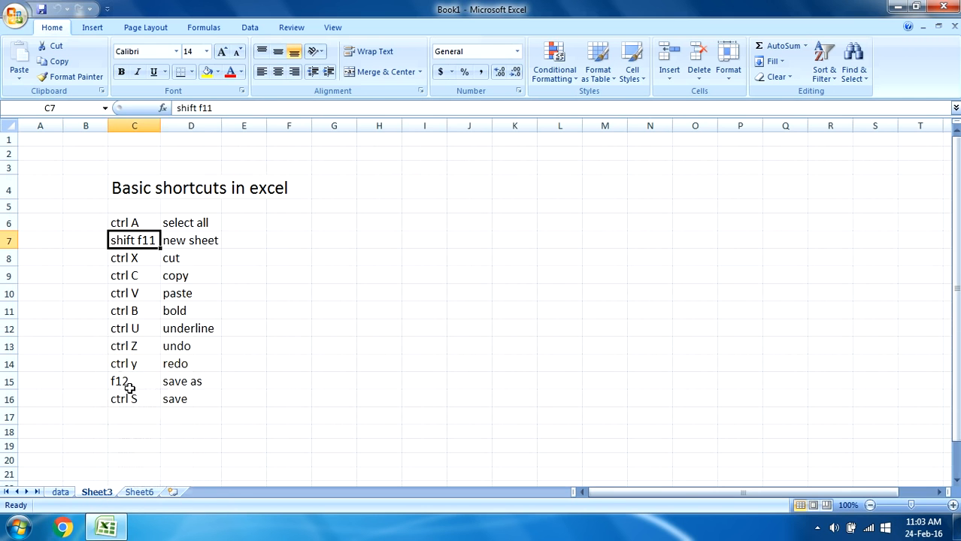
pyautogui.rightClick(146, 493)
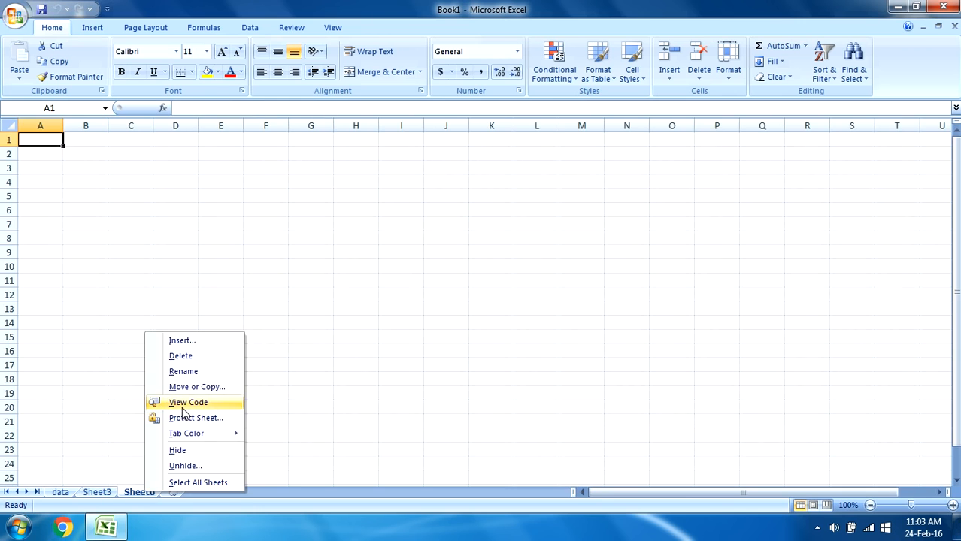
pyautogui.click(175, 357)
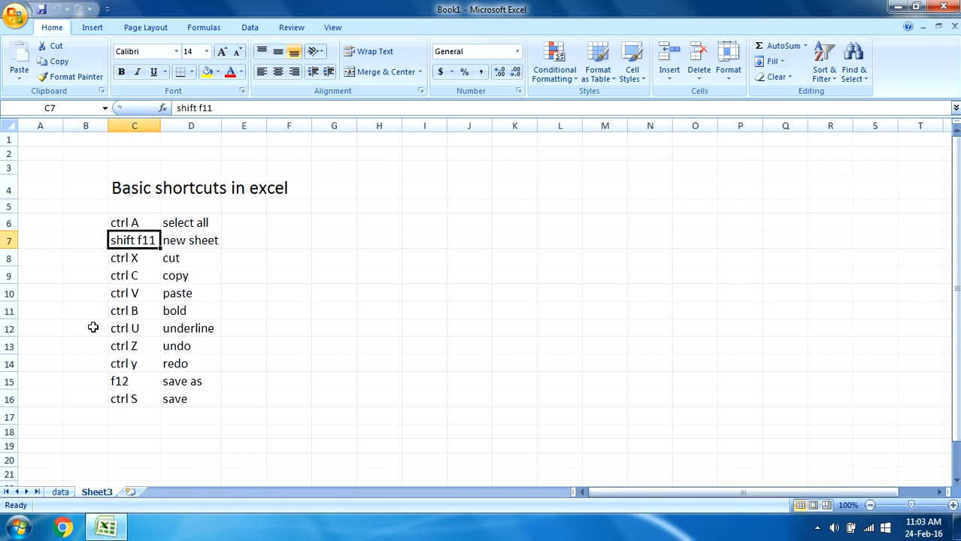
# Cut the Team6 to Team11 rows (F9:K14) from the data sheet and paste them into Sheet3 starting at cell J6.
pyautogui.click(120, 259)
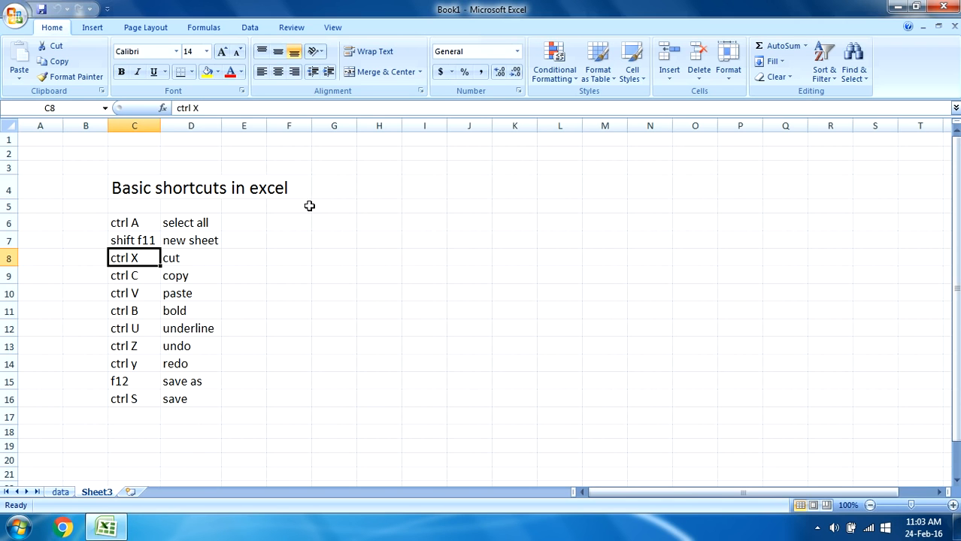
pyautogui.click(61, 492)
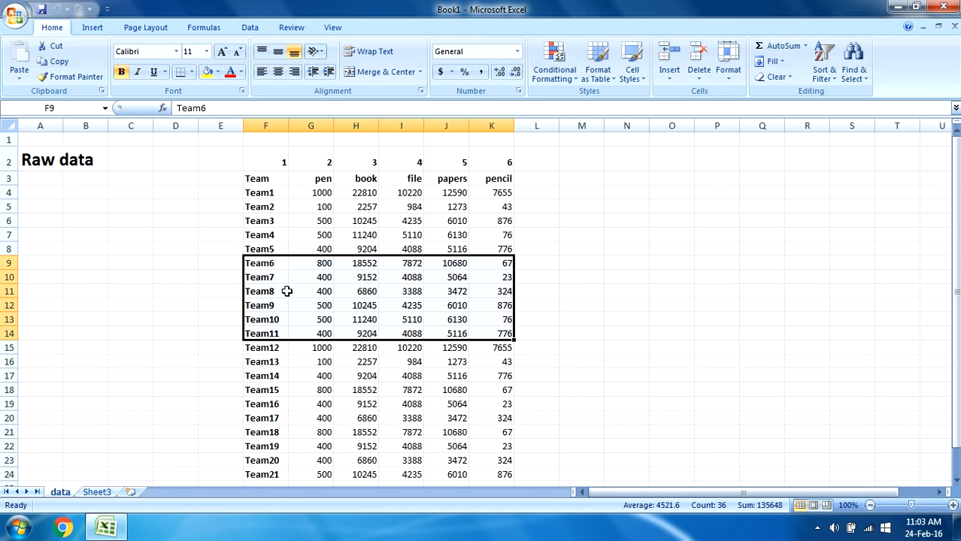
pyautogui.rightClick(282, 264)
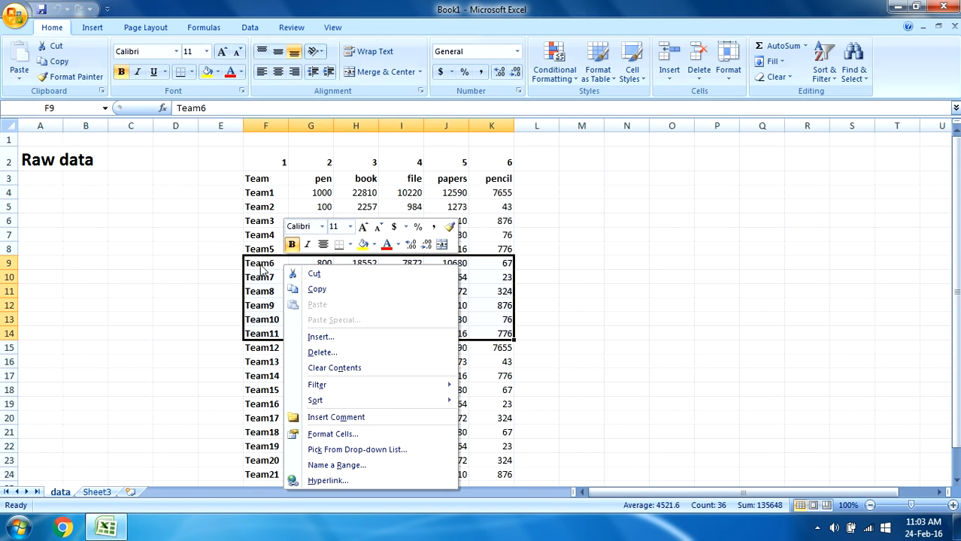
pyautogui.press('Escape')
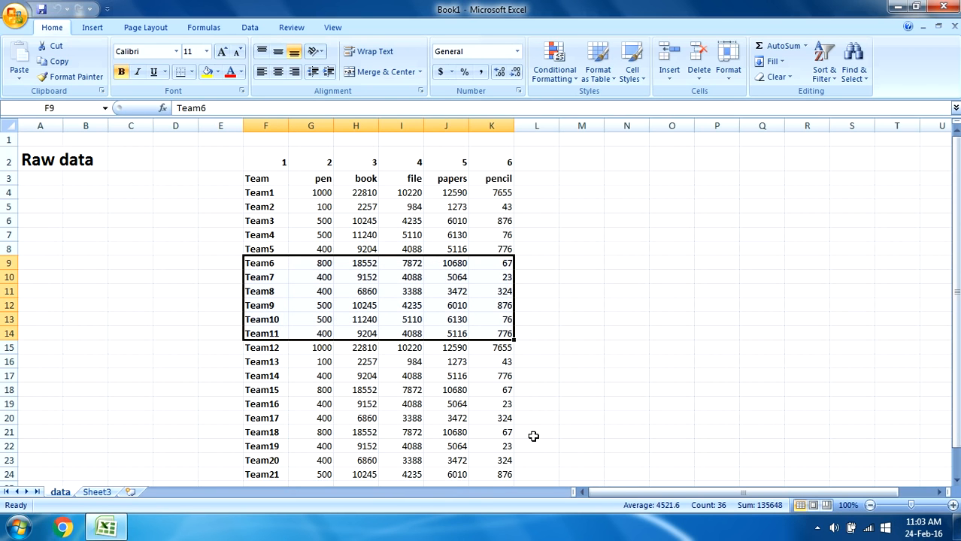
pyautogui.hotkey('ctrl', 'x')
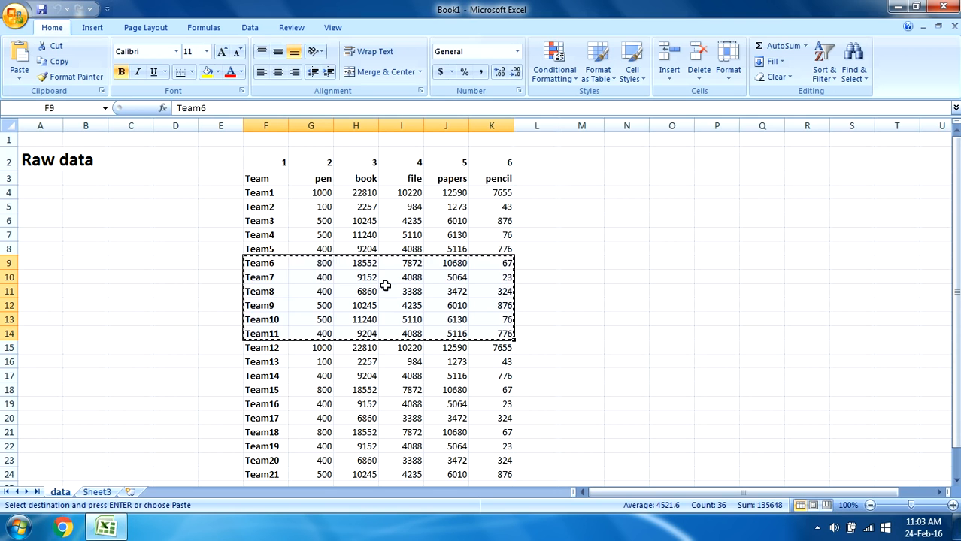
pyautogui.click(111, 492)
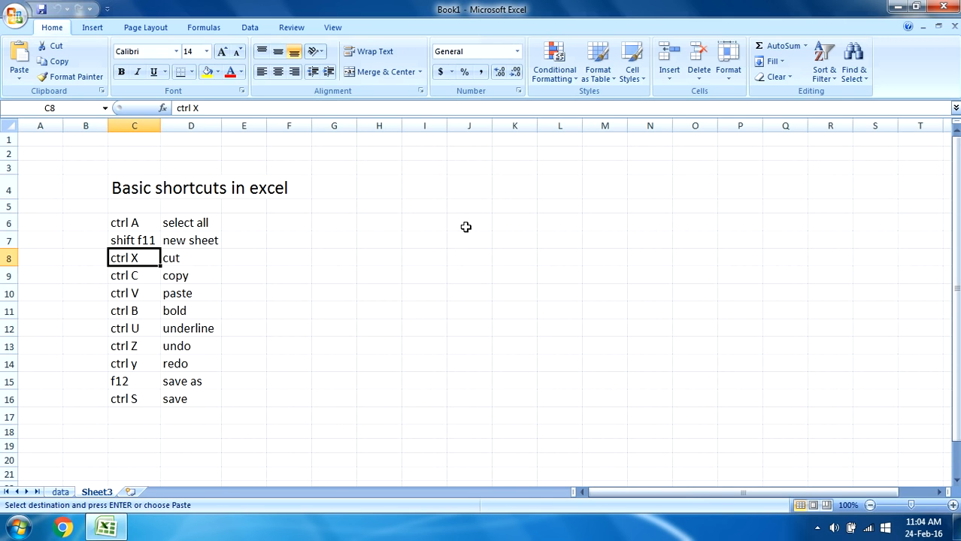
pyautogui.click(62, 492)
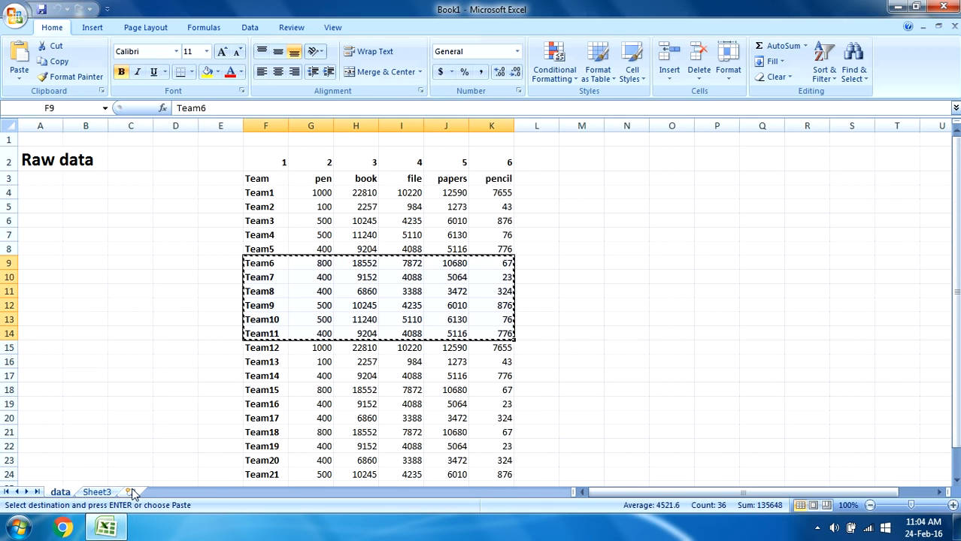
pyautogui.click(110, 492)
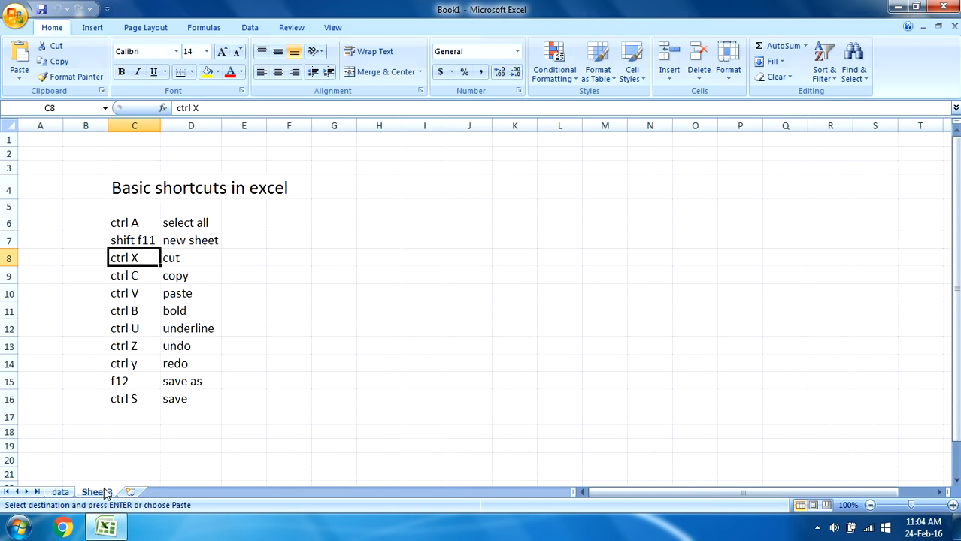
pyautogui.click(465, 223)
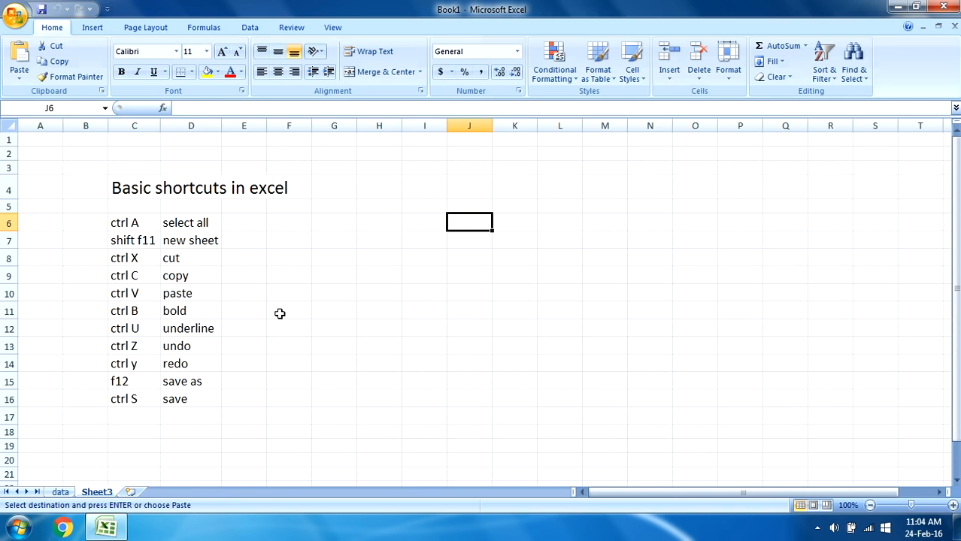
pyautogui.press('Return')
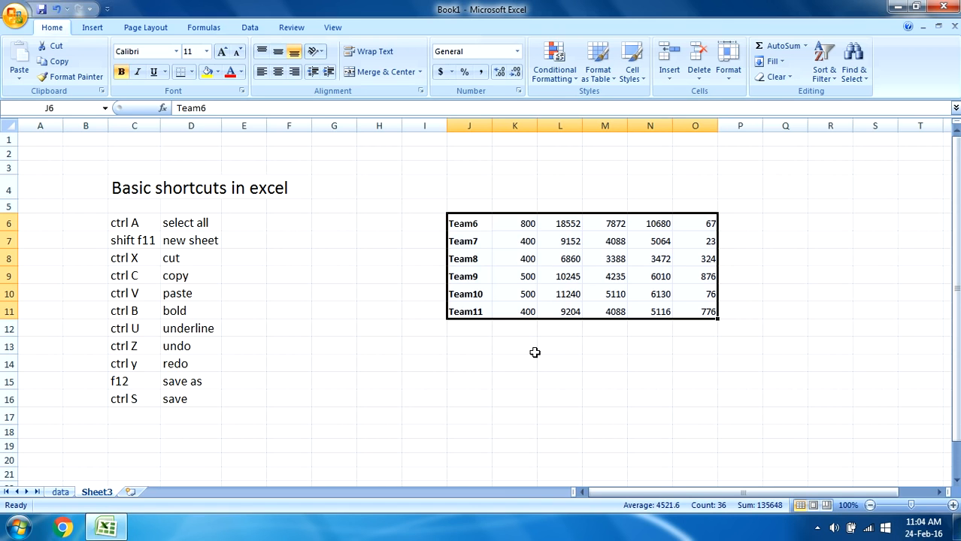
# Copy the Team6 to Team11 block J6:O11 on Sheet3 and paste the copy starting at cell I13.
pyautogui.click(497, 242)
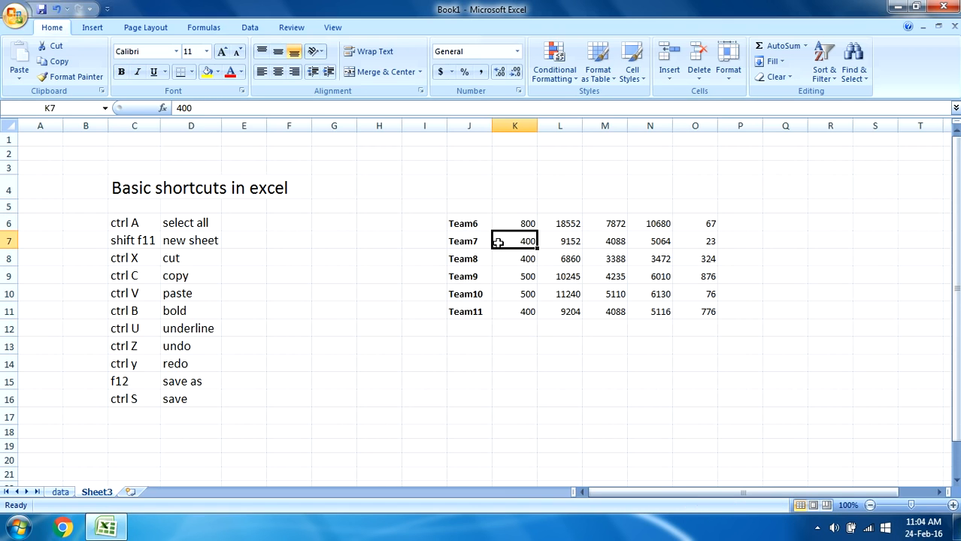
pyautogui.click(483, 223)
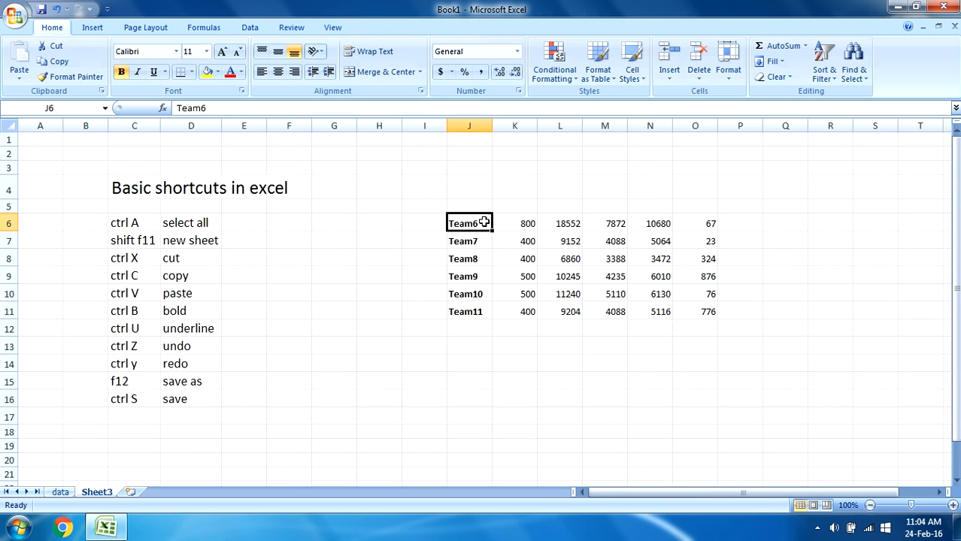
pyautogui.hotkey('shift', 'Right')
pyautogui.hotkey('shift', 'Right')
pyautogui.hotkey('shift', 'Right')
pyautogui.hotkey('shift', 'Right')
pyautogui.hotkey('shift', 'Right')
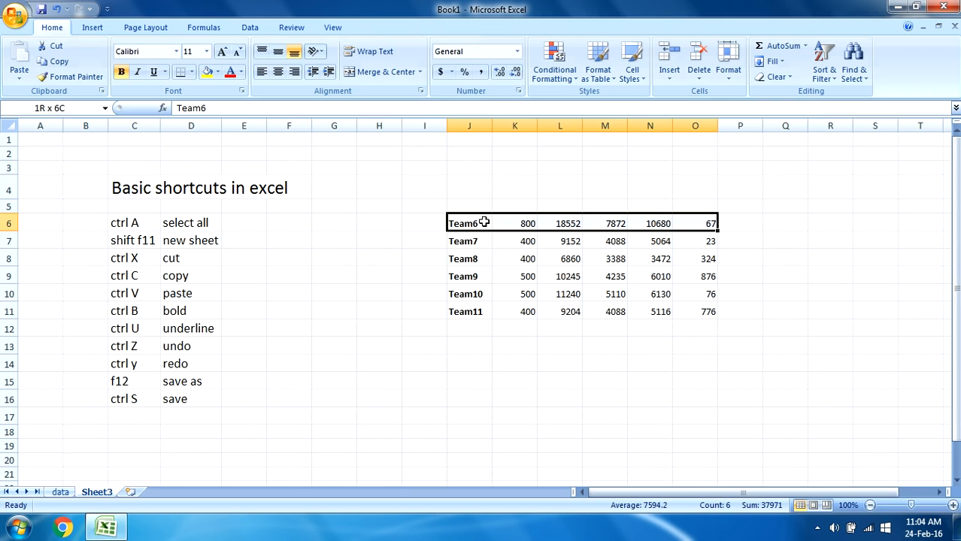
pyautogui.hotkey('ctrl', 'shift', 'Down')
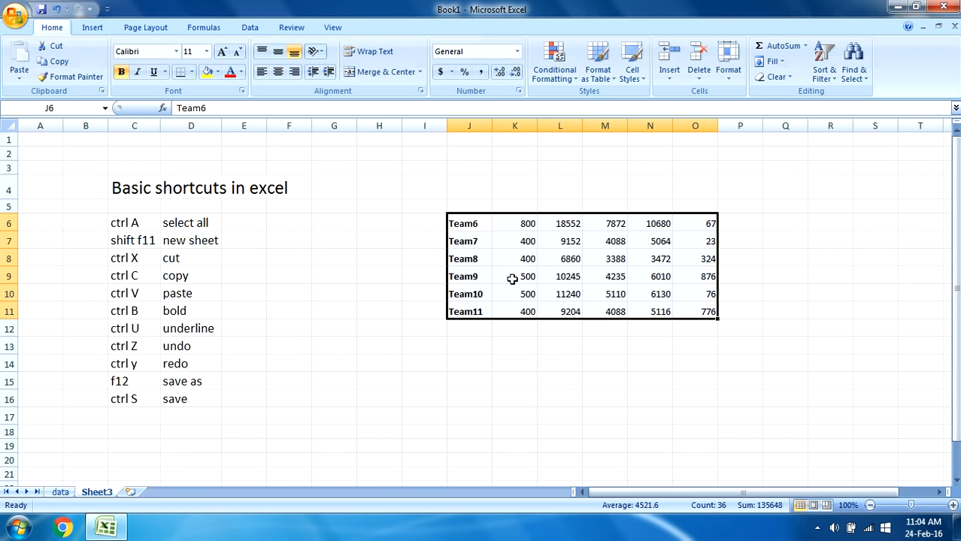
pyautogui.hotkey('ctrl', 'c')
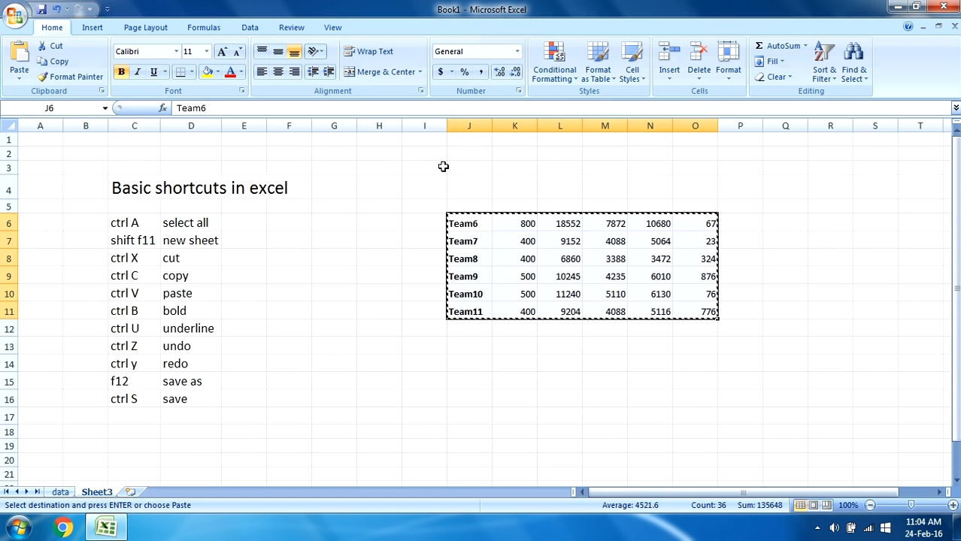
pyautogui.click(780, 236)
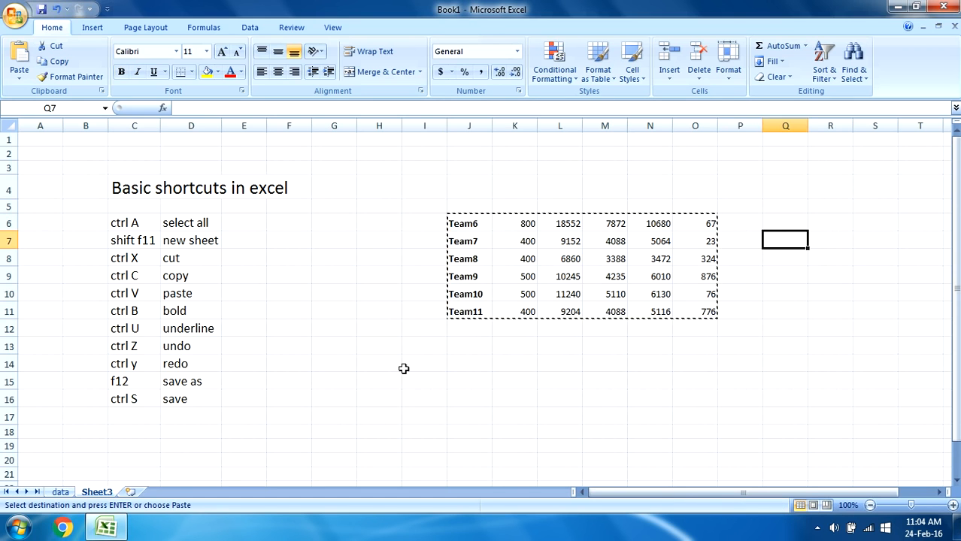
pyautogui.click(424, 347)
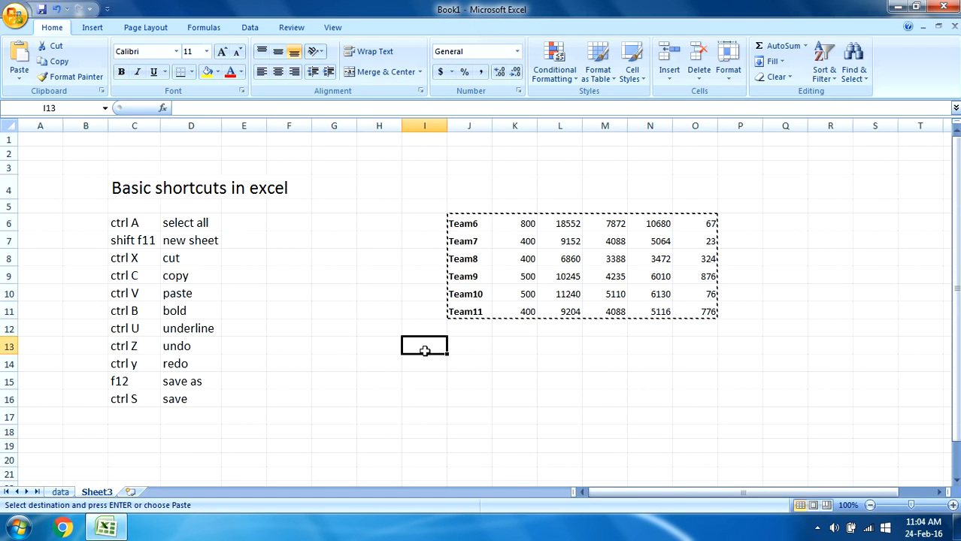
pyautogui.hotkey('ctrl', 'v')
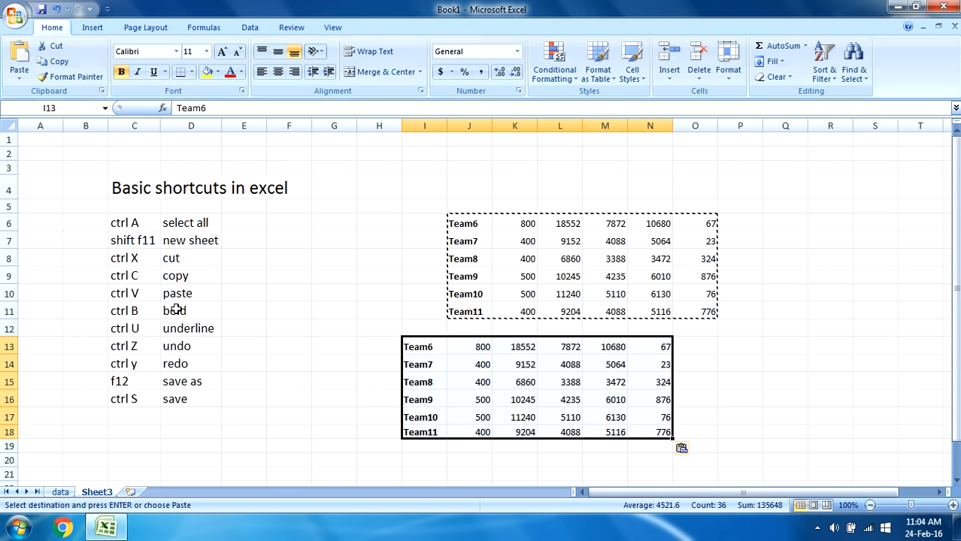
# Apply bold to the title "Basic shortcuts in excel" in C4, remove it, and apply it again.
pyautogui.click(139, 191)
pyautogui.hotkey('ctrl', 'b')
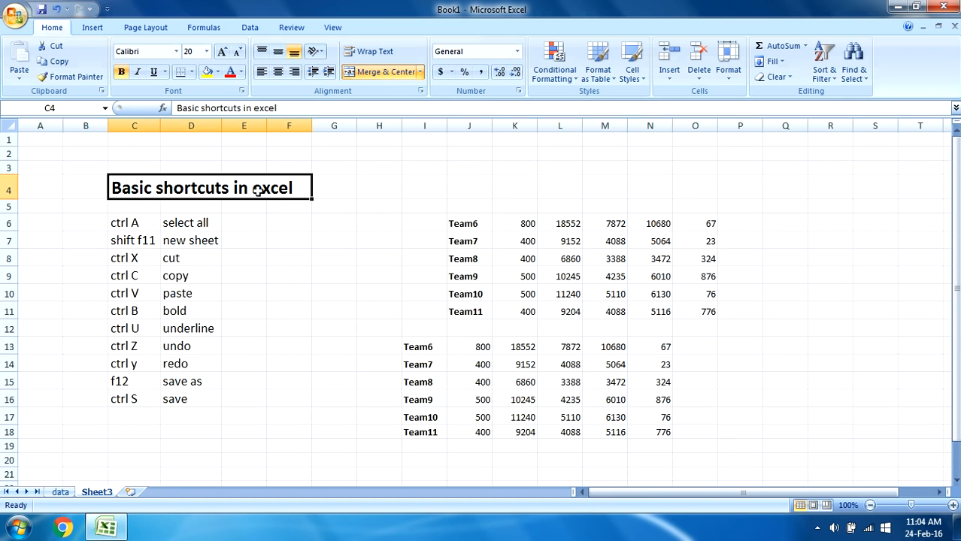
pyautogui.hotkey('ctrl', 'b')
pyautogui.click(313, 224)
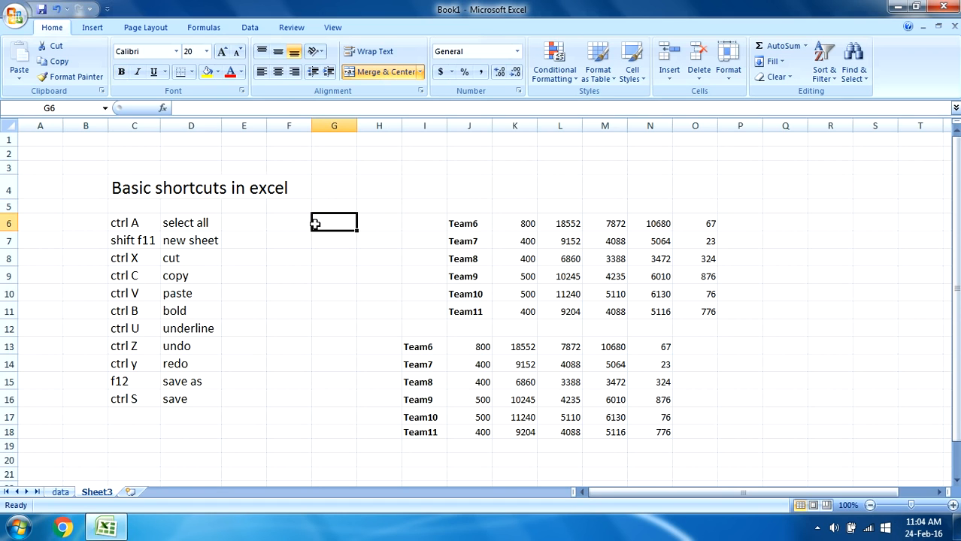
pyautogui.click(135, 188)
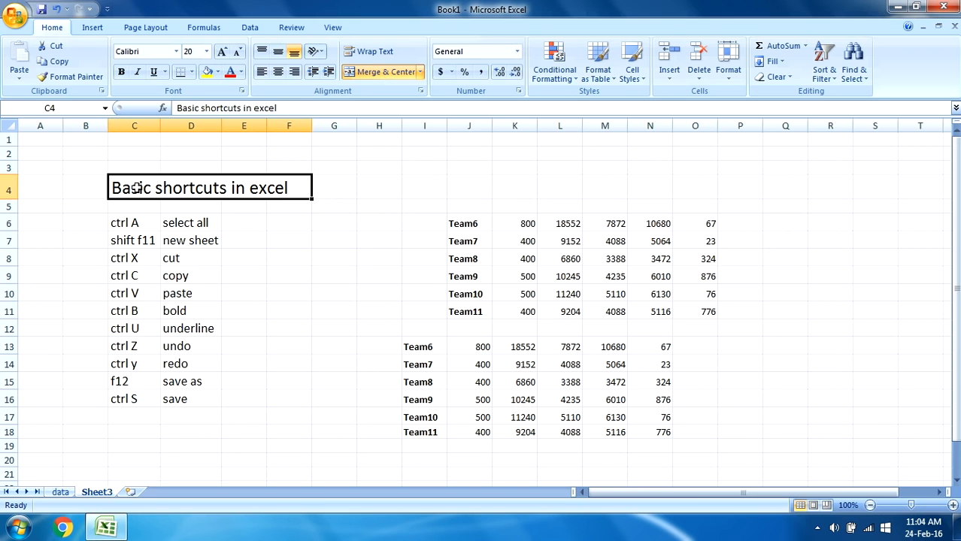
pyautogui.hotkey('ctrl', 'b')
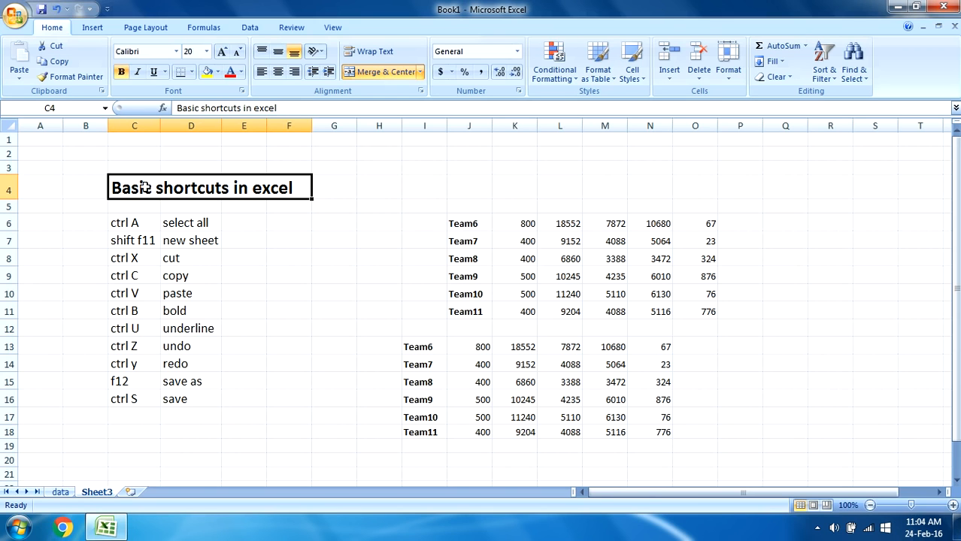
# Select the whole shortcut list C6:D16 from cell C6 and make it bold.
pyautogui.click(123, 226)
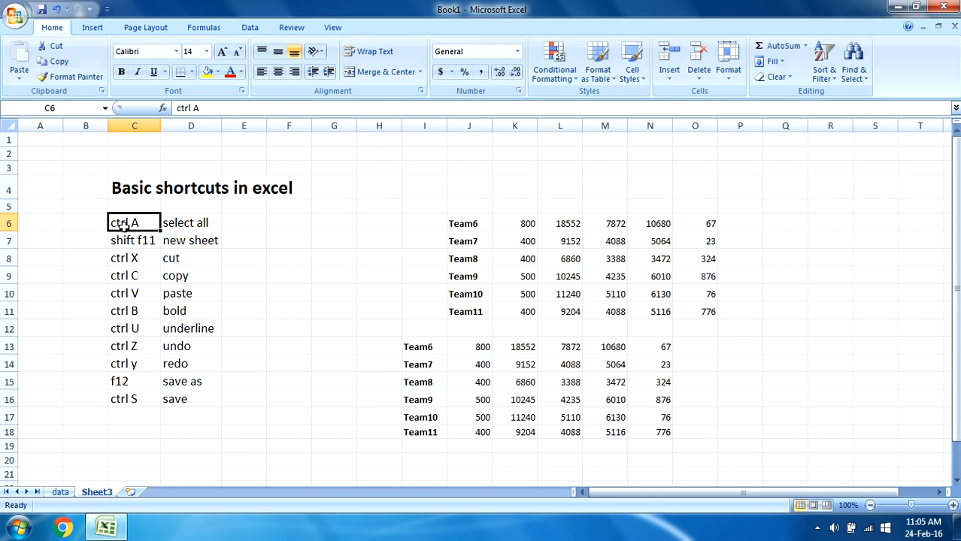
pyautogui.hotkey('ctrl', 'a')
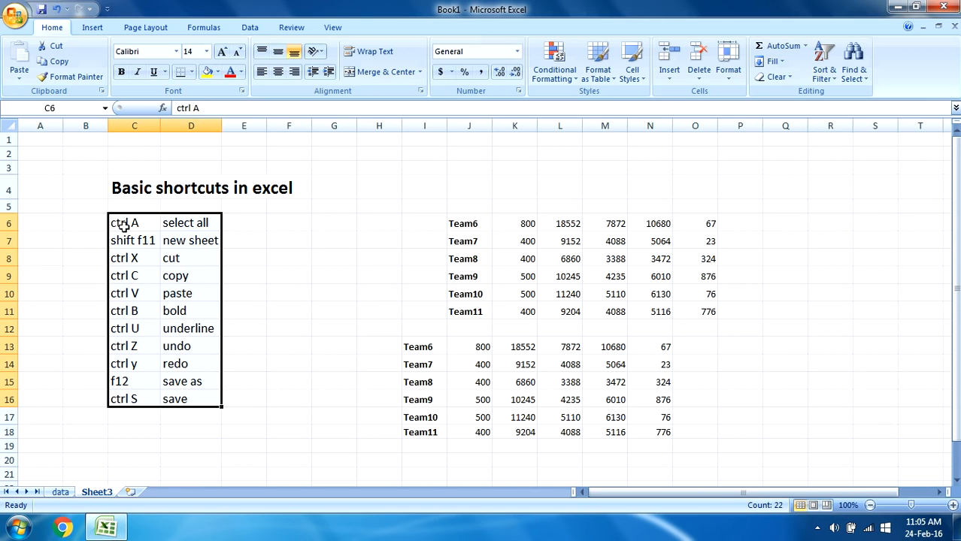
pyautogui.hotkey('ctrl', 'b')
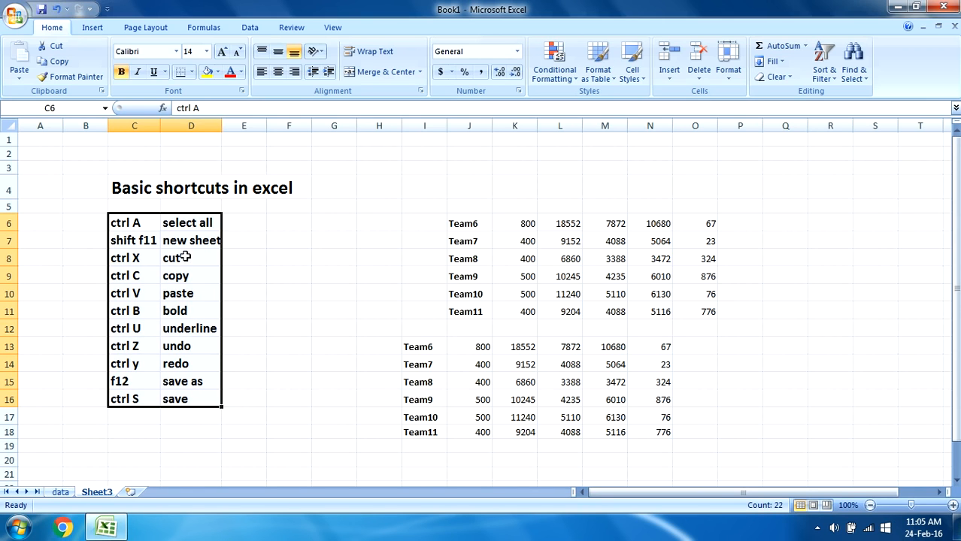
# Delete both team data blocks by clearing the contents of range H5:P20.
pyautogui.moveTo(359, 204); pyautogui.dragTo(750, 465)
pyautogui.press('Delete')
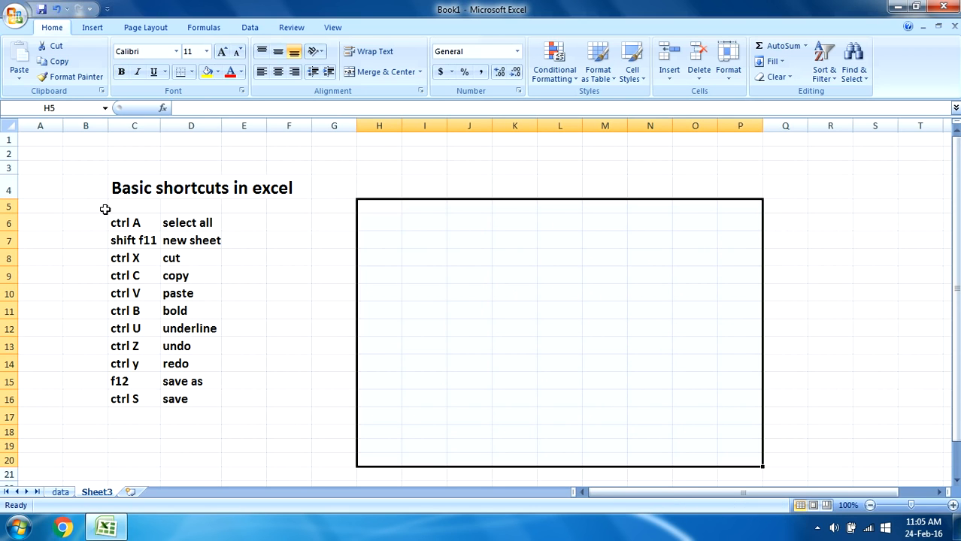
pyautogui.click(227, 322)
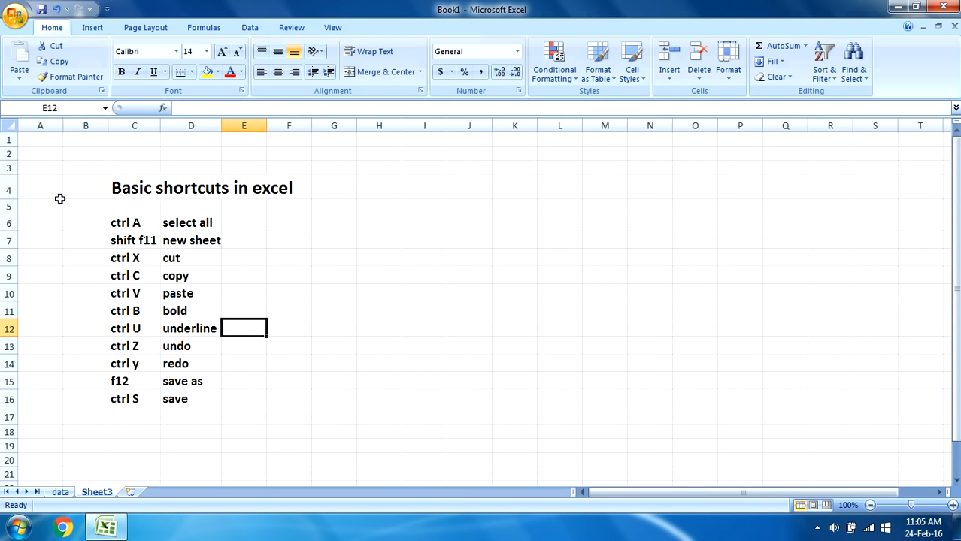
# Remove the bold formatting from the shortcut list C6:D16 and from the title in C4.
pyautogui.moveTo(64, 167); pyautogui.dragTo(286, 419)
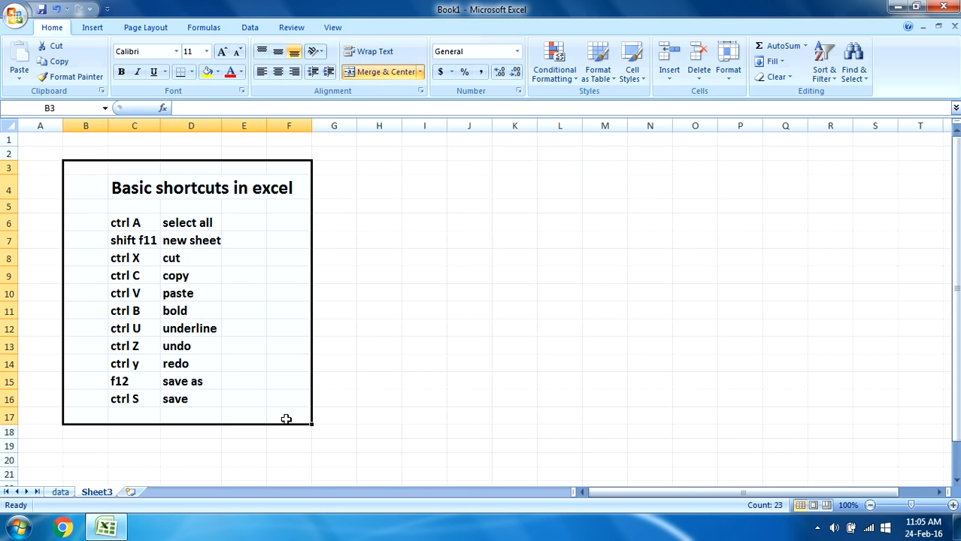
pyautogui.hotkey('ctrl', 'b')
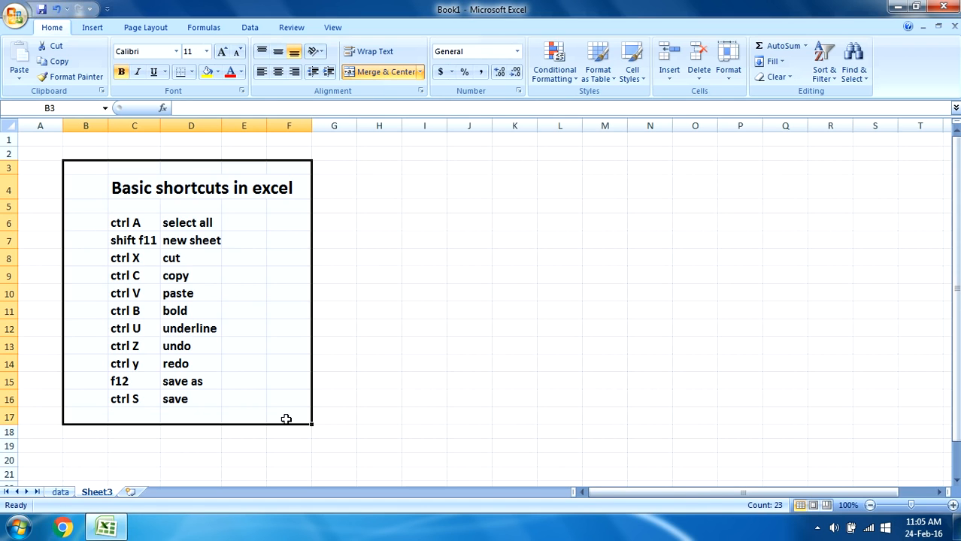
pyautogui.click(86, 251)
pyautogui.click(126, 219)
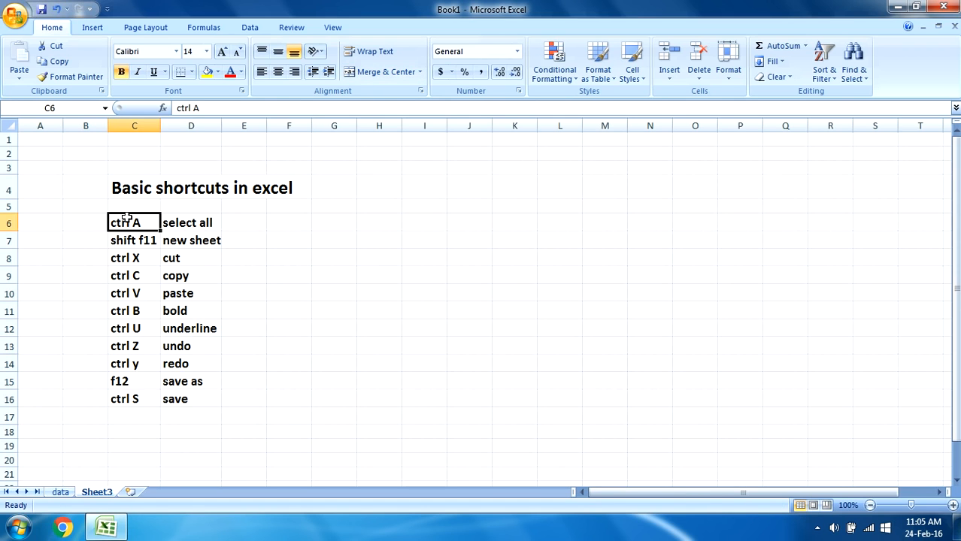
pyautogui.hotkey('ctrl', 'a')
pyautogui.hotkey('ctrl', 'b')
pyautogui.click(158, 186)
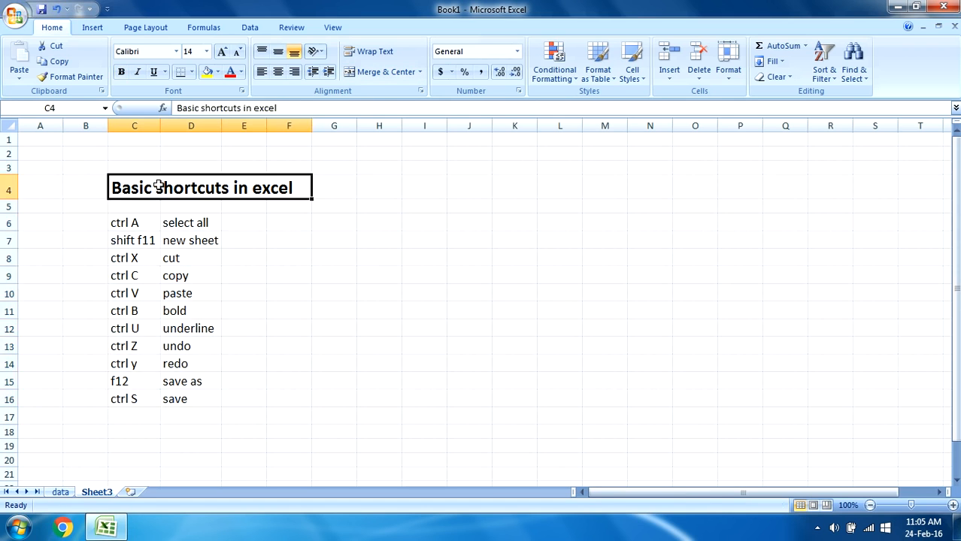
pyautogui.hotkey('ctrl', 'b')
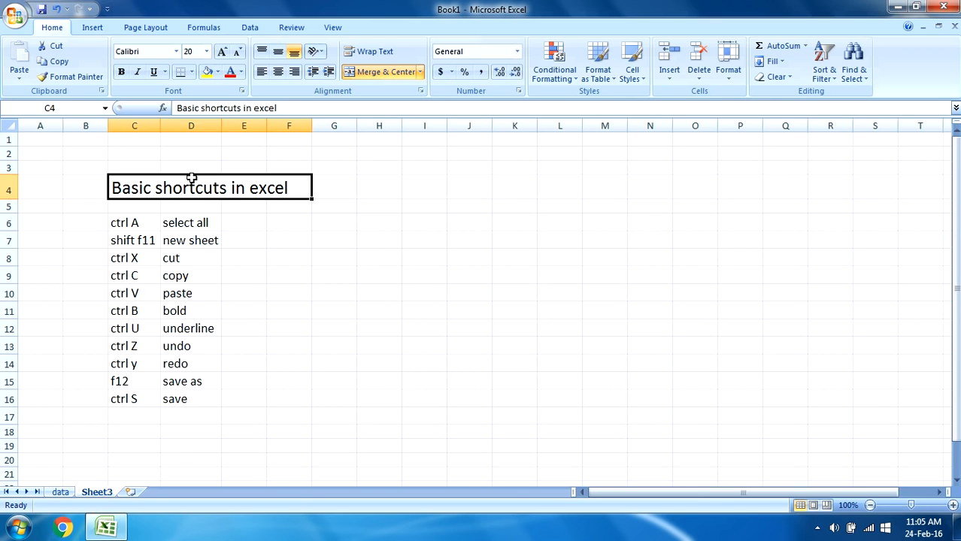
# Underline the title in C4 and the shortcut list range C6:E16.
pyautogui.click(299, 323)
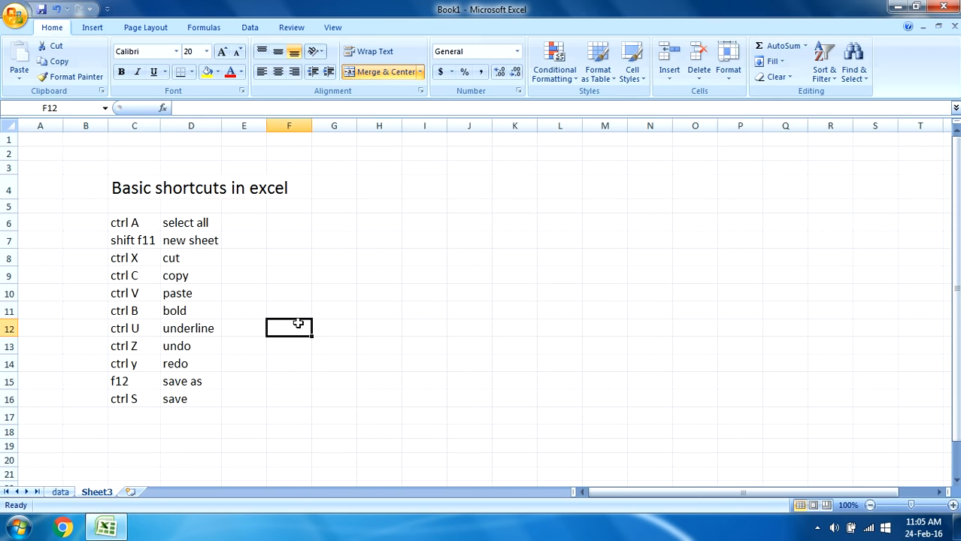
pyautogui.click(189, 195)
pyautogui.hotkey('ctrl', 'u')
pyautogui.click(365, 273)
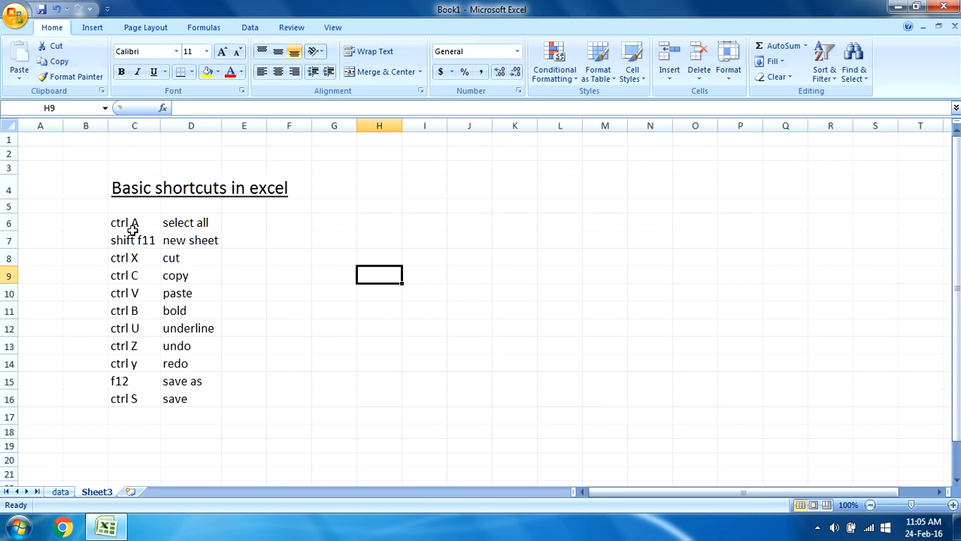
pyautogui.moveTo(113, 222); pyautogui.dragTo(223, 399)
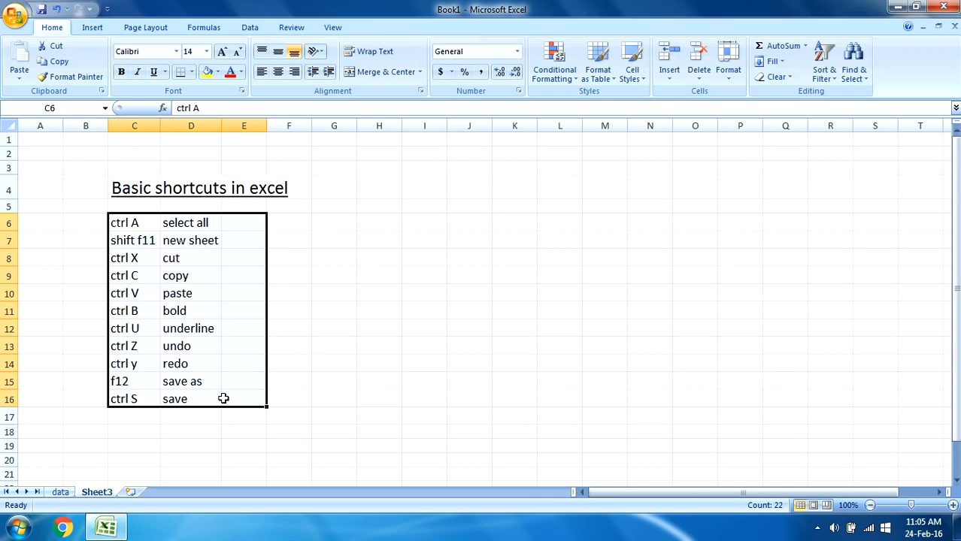
pyautogui.hotkey('ctrl', 'u')
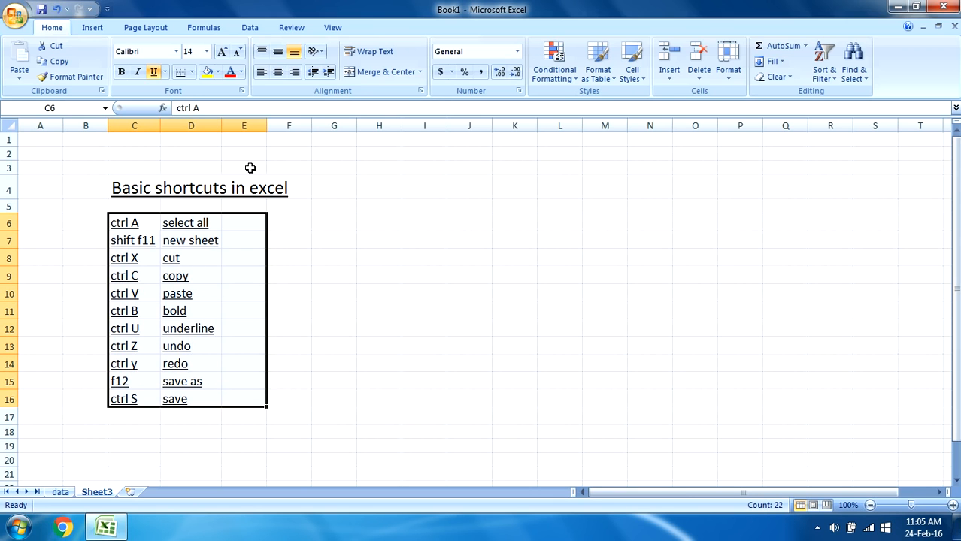
# Make the underlined title "Basic shortcuts in excel" bold.
pyautogui.click(241, 190)
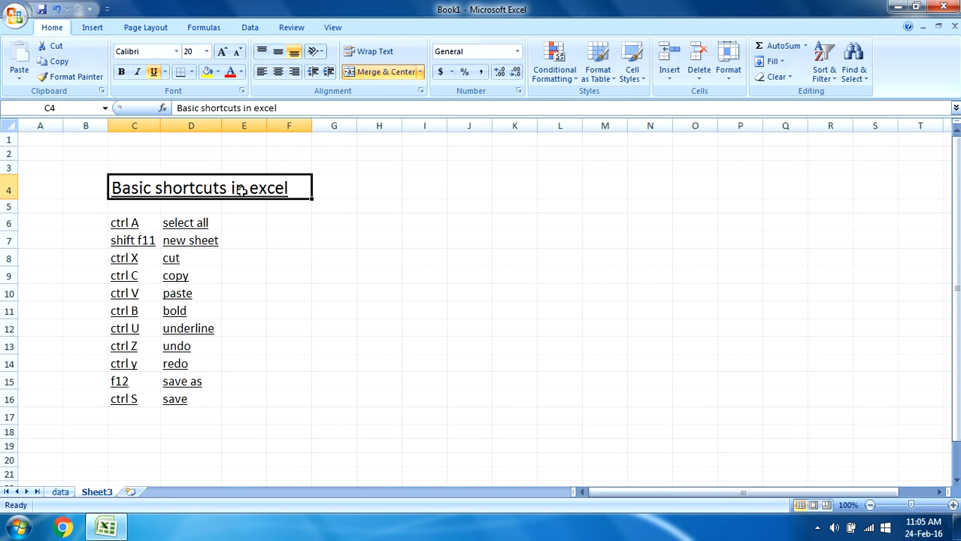
pyautogui.hotkey('ctrl', 'b')
pyautogui.click(433, 251)
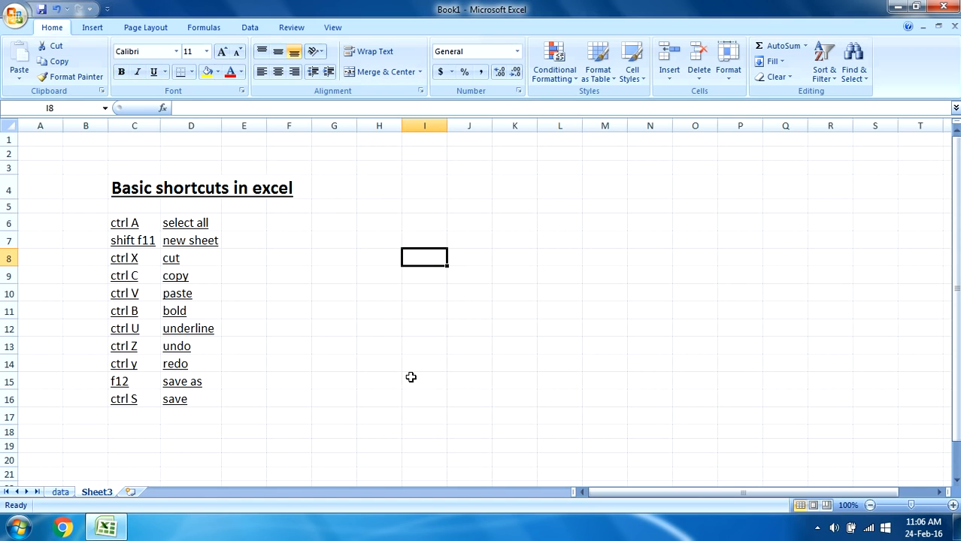
# Undo the title's bold and the underlining of the list and title, and redo both underlines.
pyautogui.click(140, 348)
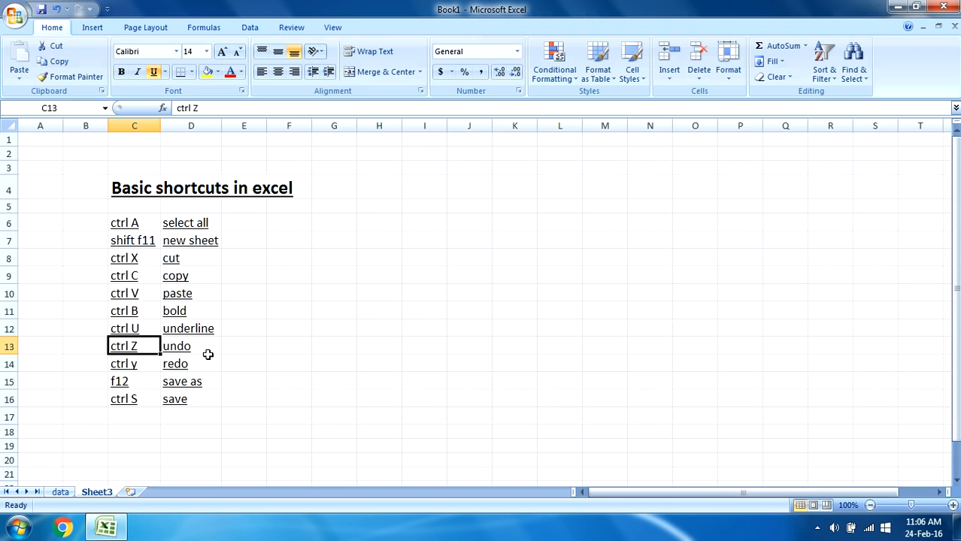
pyautogui.click(92, 223)
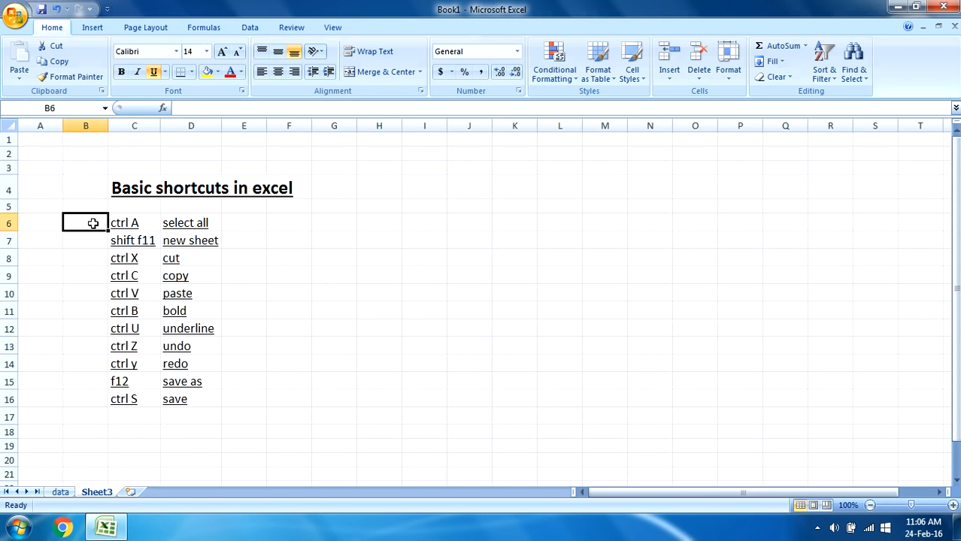
pyautogui.click(199, 194)
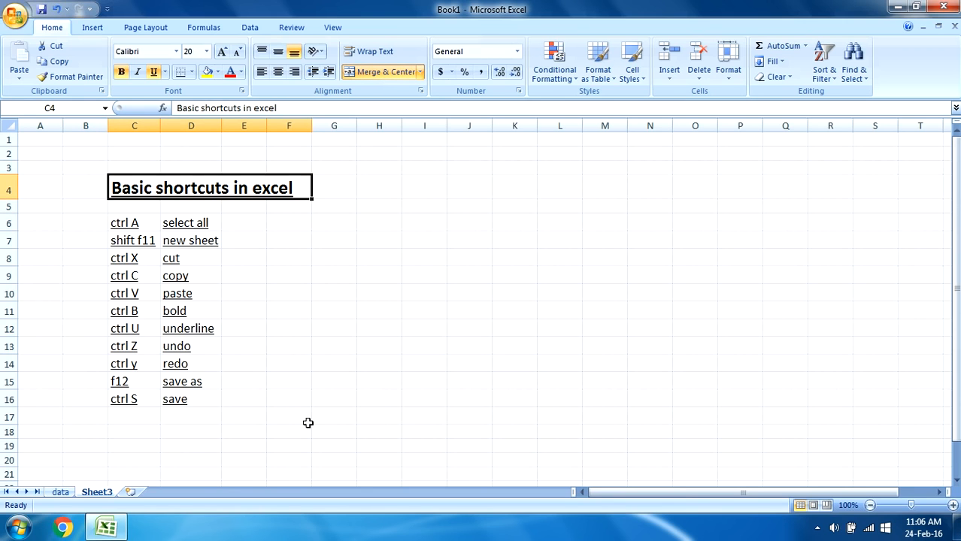
pyautogui.hotkey('ctrl', 'b')
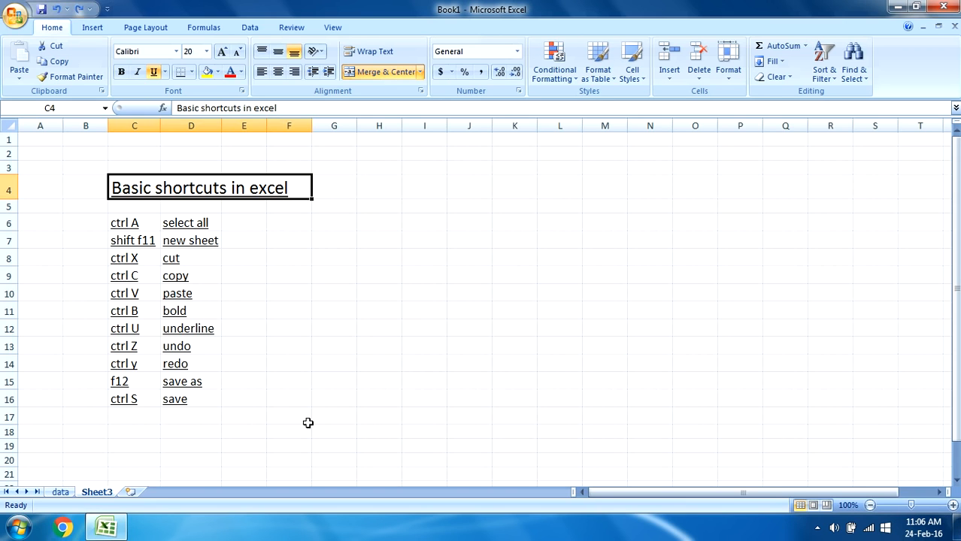
pyautogui.hotkey('ctrl', 'z')
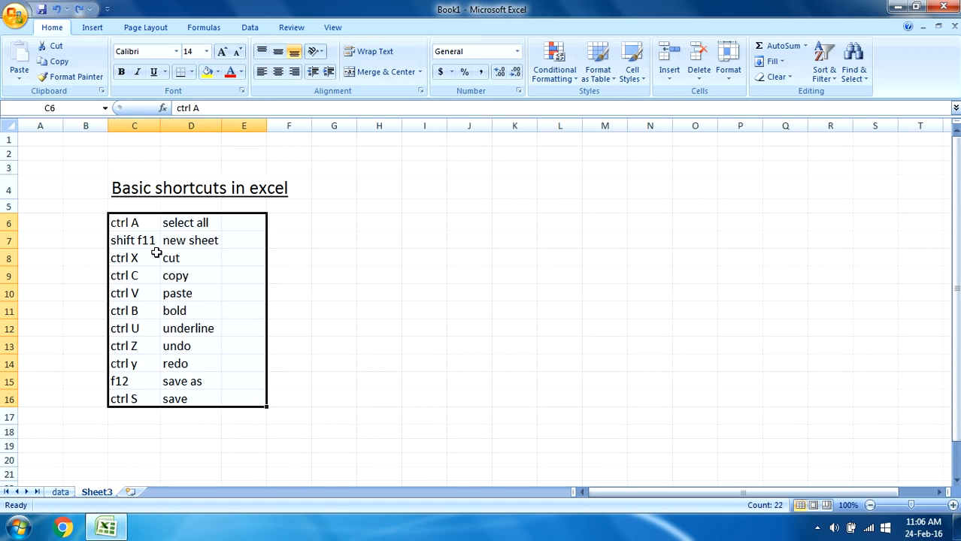
pyautogui.hotkey('ctrl', 'z')
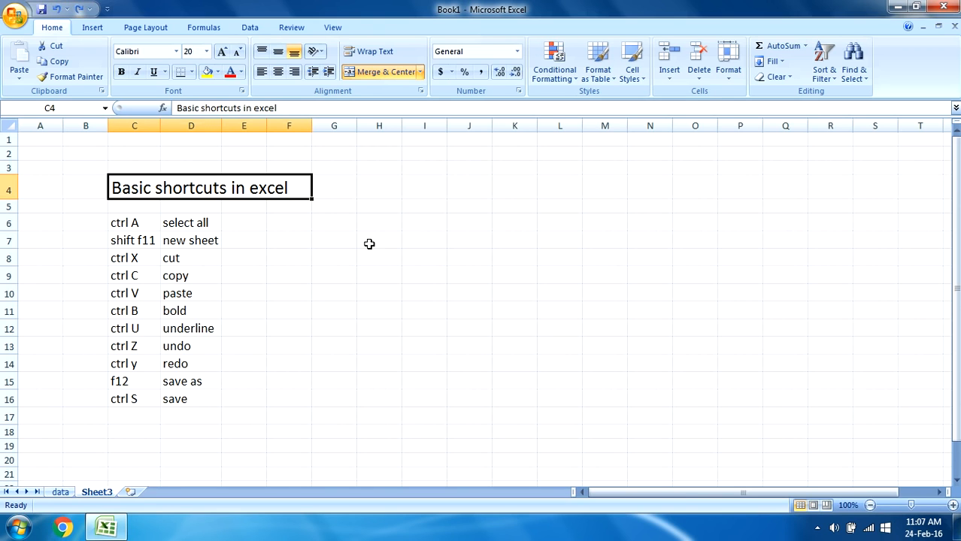
pyautogui.hotkey('ctrl', 'u')
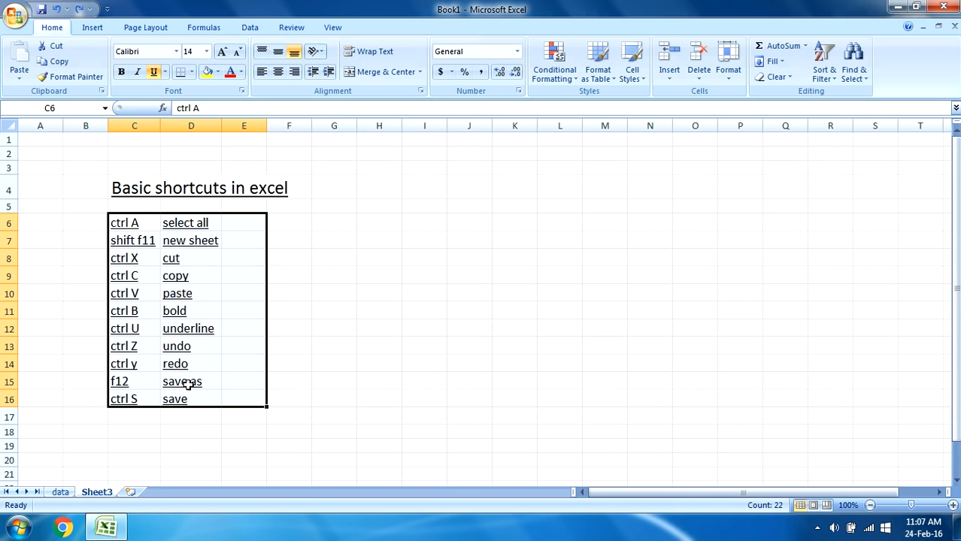
# Remove the underline from the shortcut list C6:E16 and from the title in C4.
pyautogui.hotkey('ctrl', 'u')
pyautogui.press('Up')
pyautogui.press('Up')
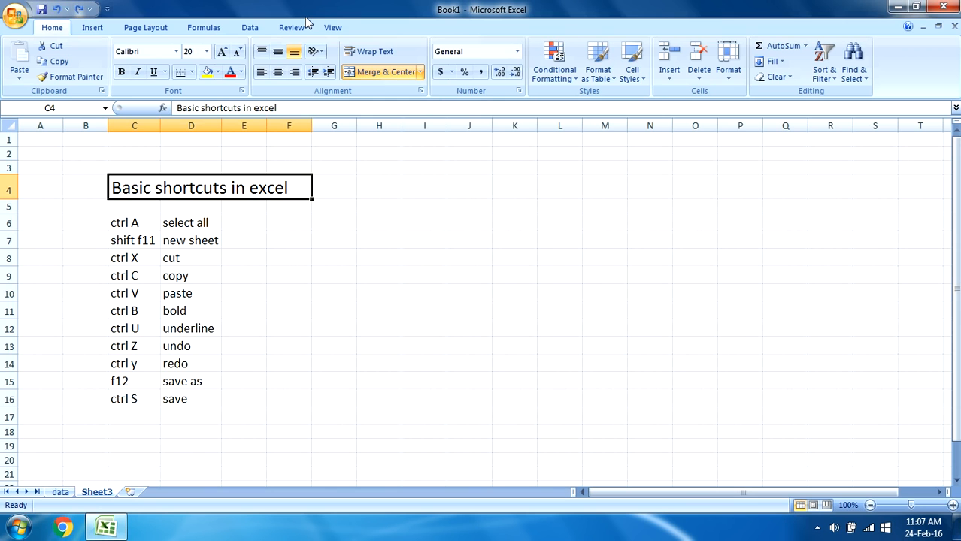
# Save the workbook to the Desktop as the Excel Workbook Book1, and check the saved file on the desktop.
pyautogui.press('F12')
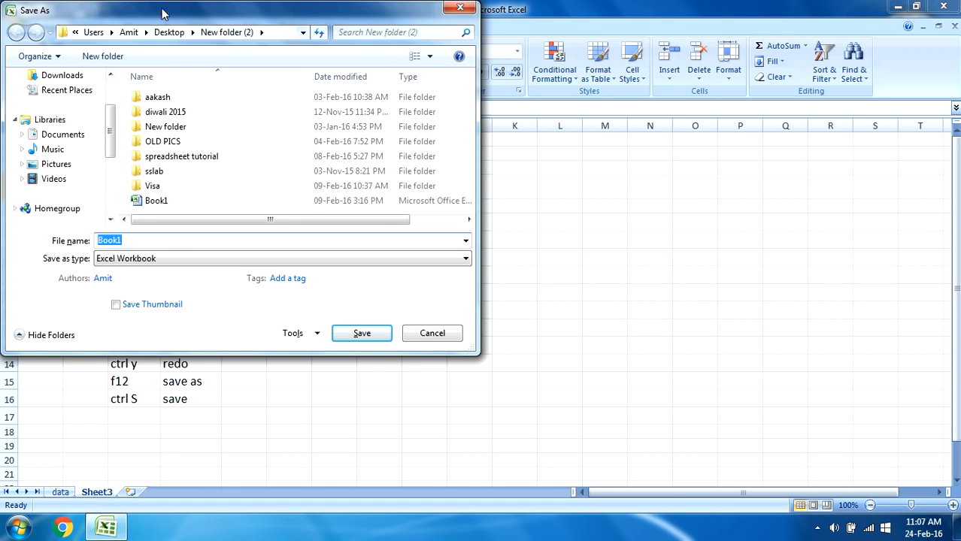
pyautogui.click(75, 32)
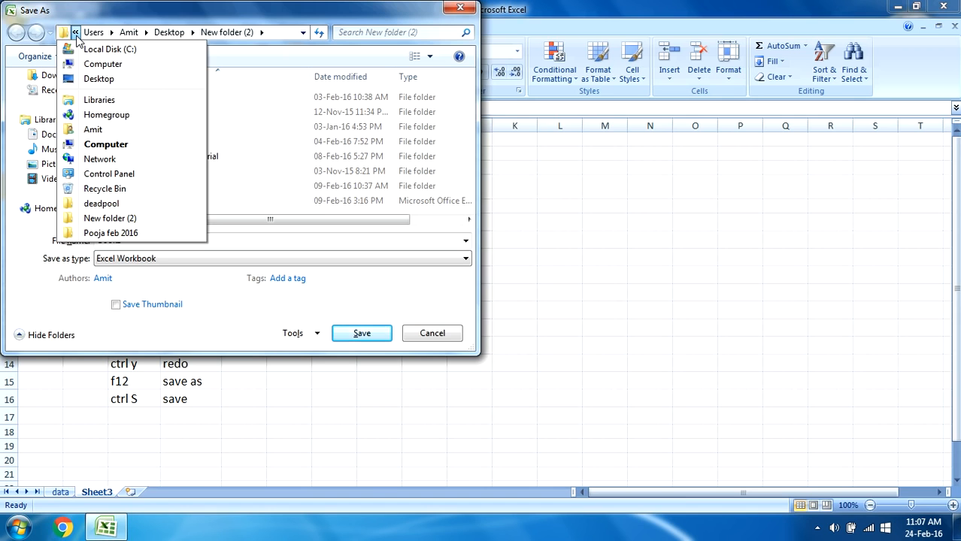
pyautogui.click(88, 79)
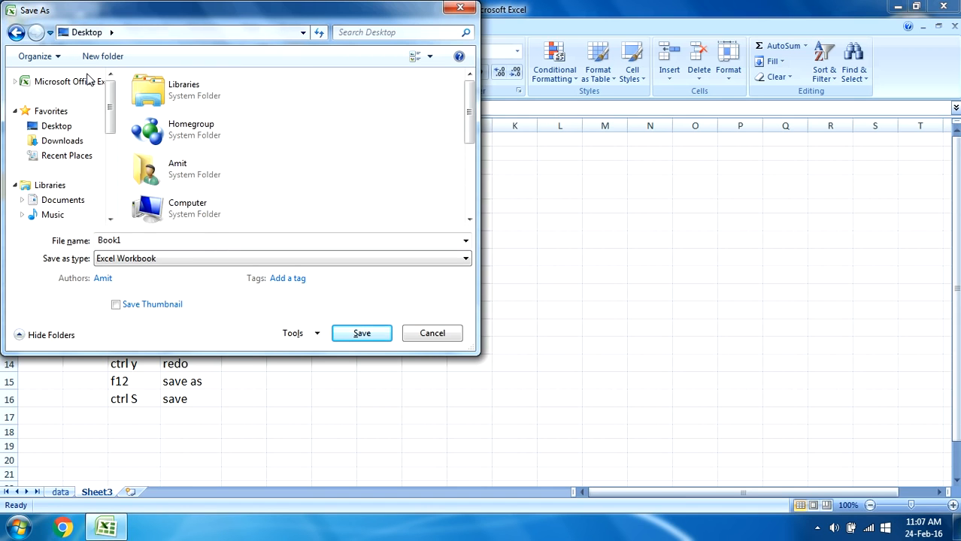
pyautogui.doubleClick(128, 240)
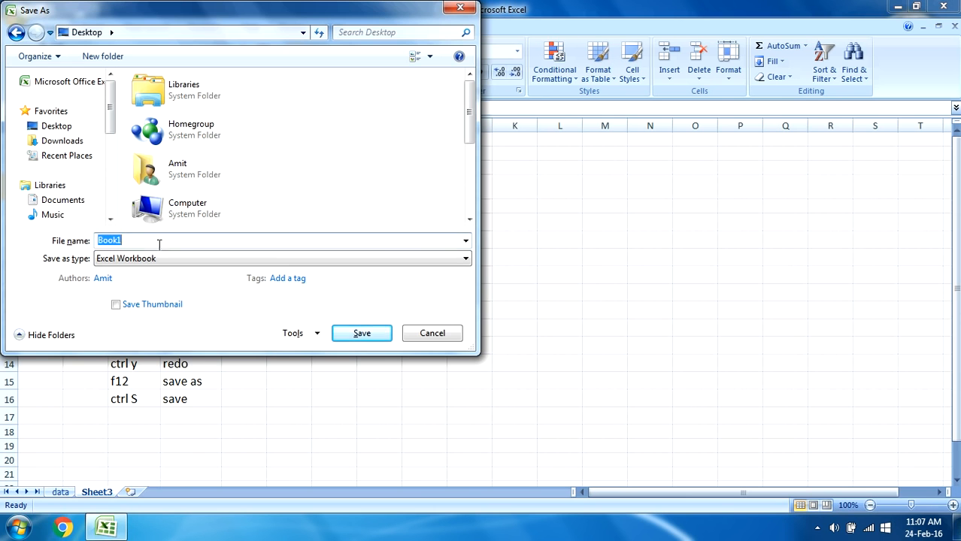
pyautogui.click(362, 332)
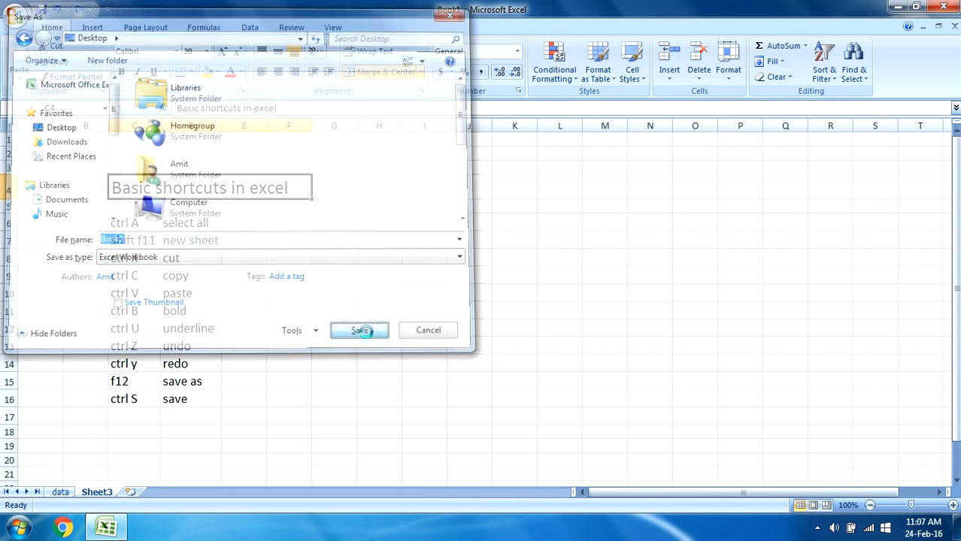
pyautogui.click(894, 6)
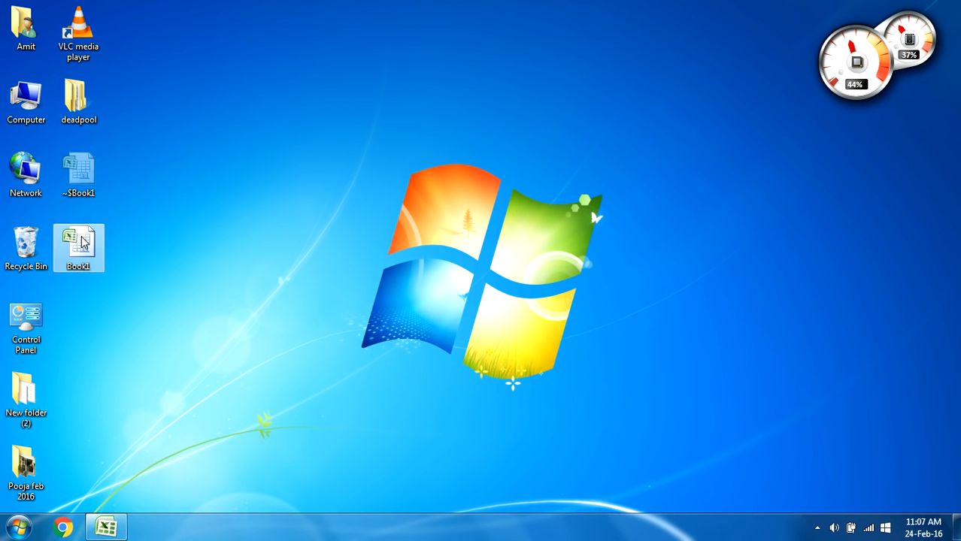
pyautogui.click(103, 529)
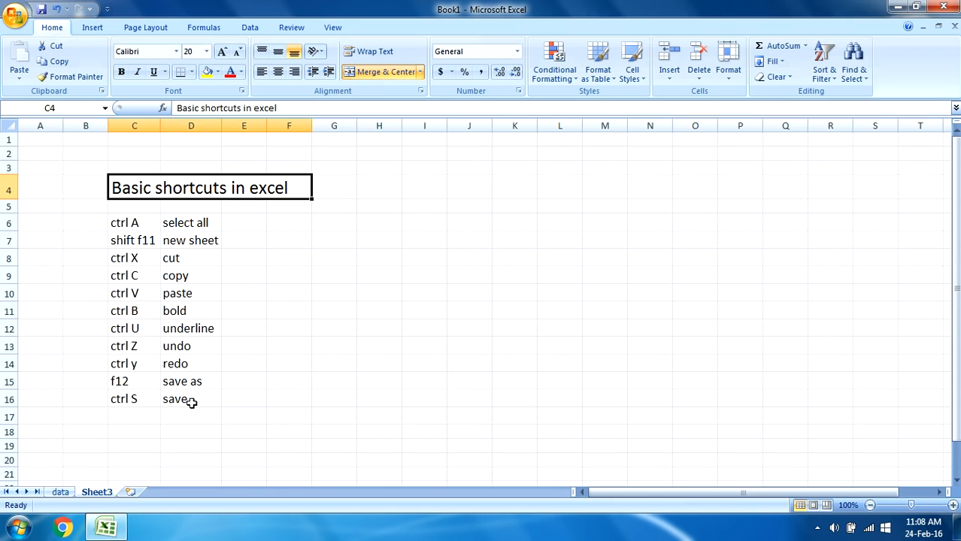
# Enter "hi my name is" followed by the first name in cell M9 and save the workbook.
pyautogui.click(613, 285)
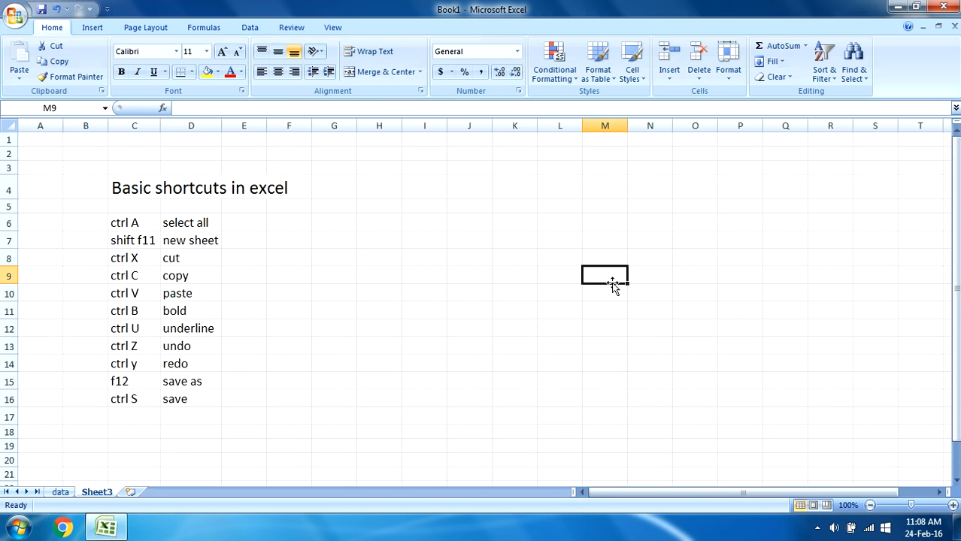
pyautogui.write('hi m')
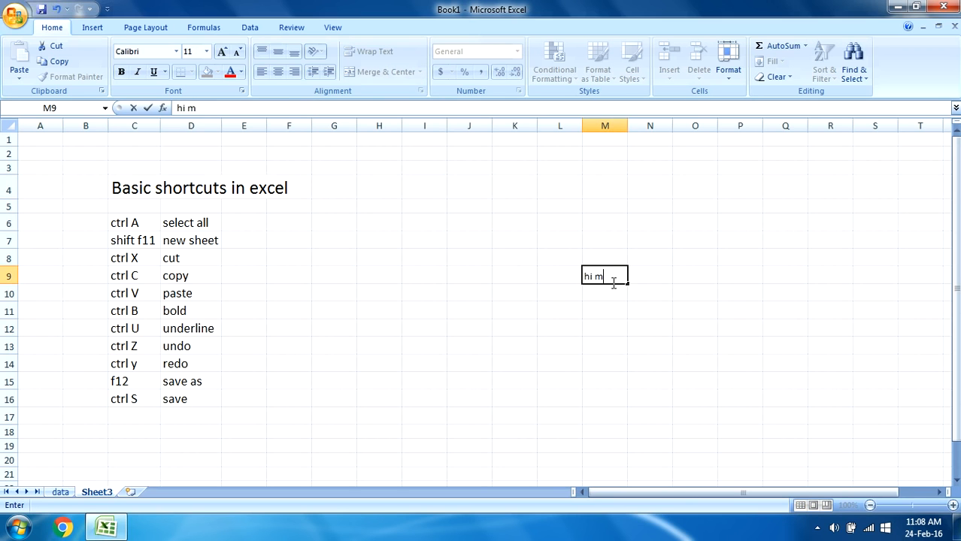
pyautogui.write('ybn')
pyautogui.press('BackSpace')
pyautogui.press('BackSpace')
pyautogui.write('name ')
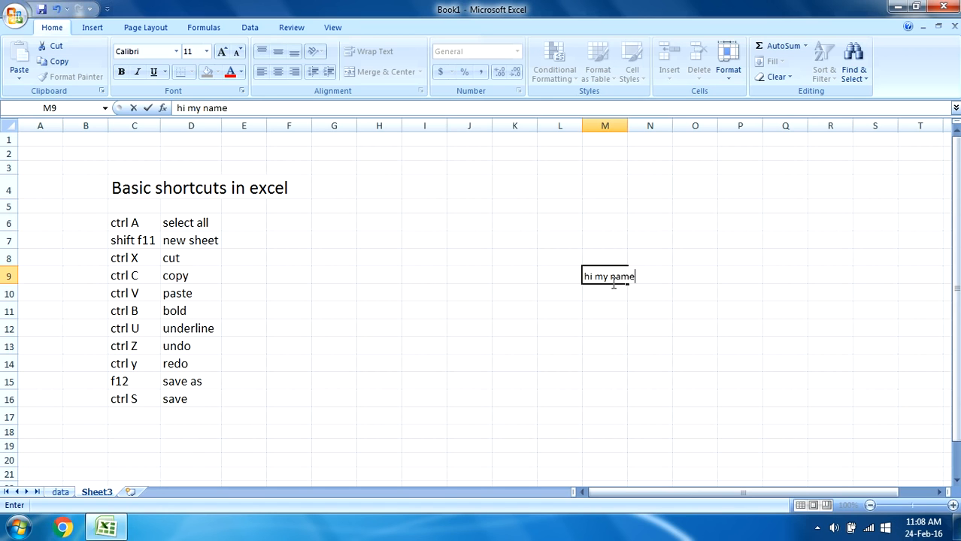
pyautogui.write('is amo')
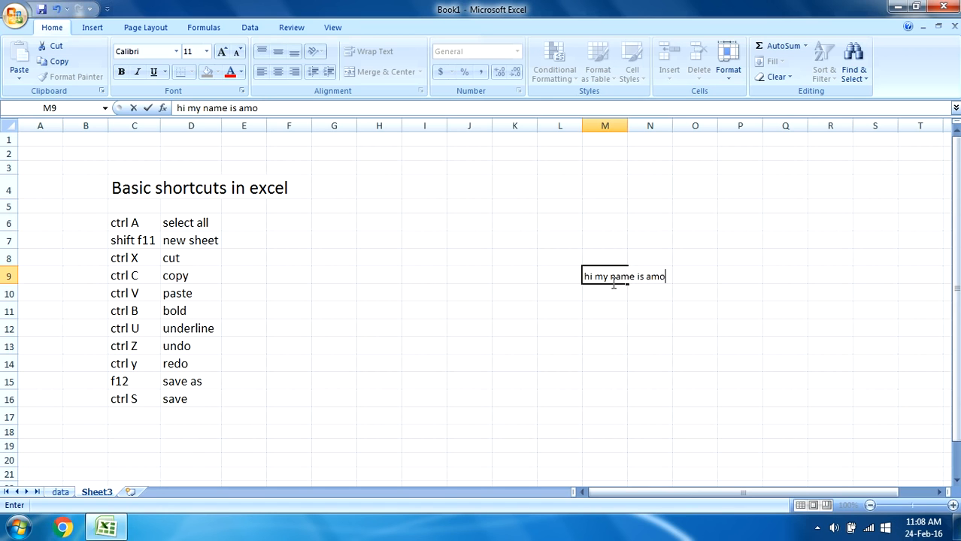
pyautogui.press('BackSpace')
pyautogui.write('it')
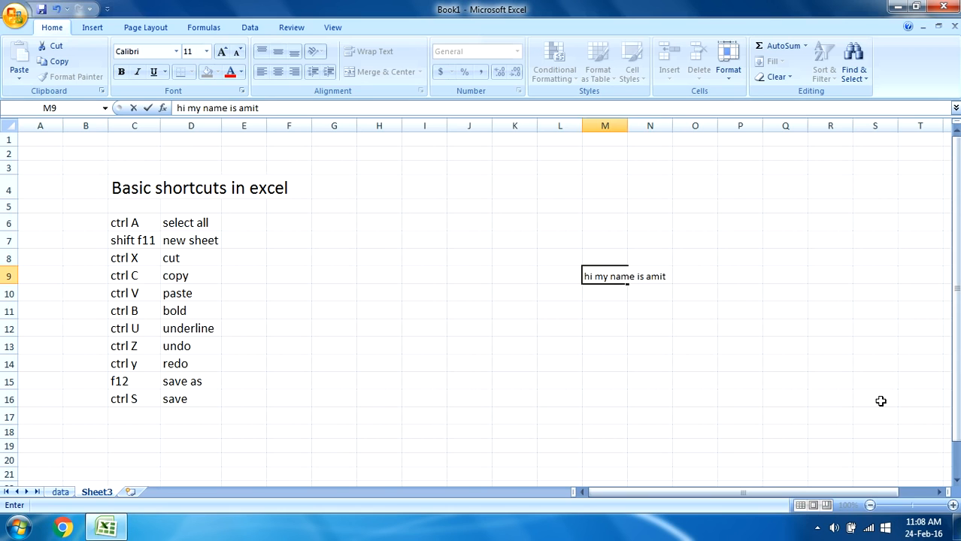
pyautogui.click(804, 397)
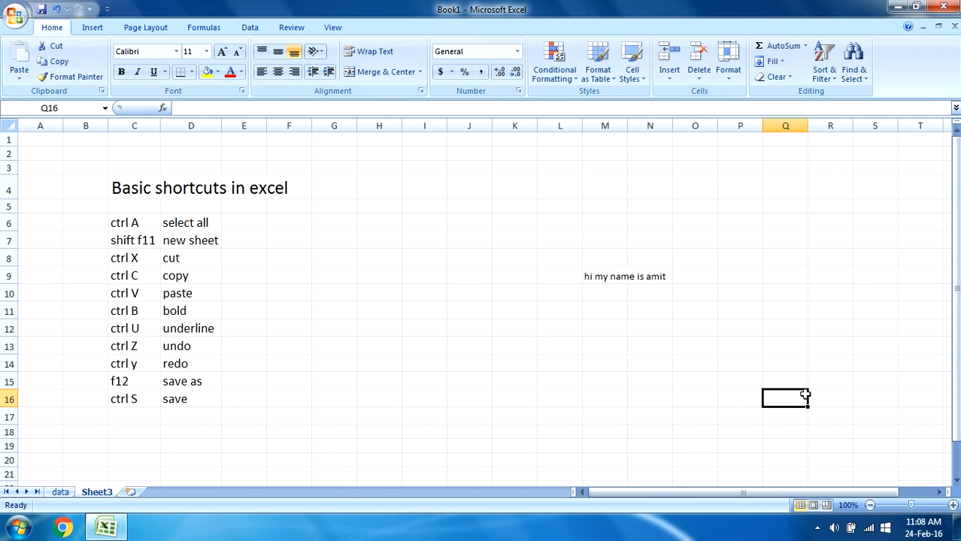
# Close the workbook and reopen the saved Book1 file from the desktop in a maximized window.
pyautogui.click(942, 8)
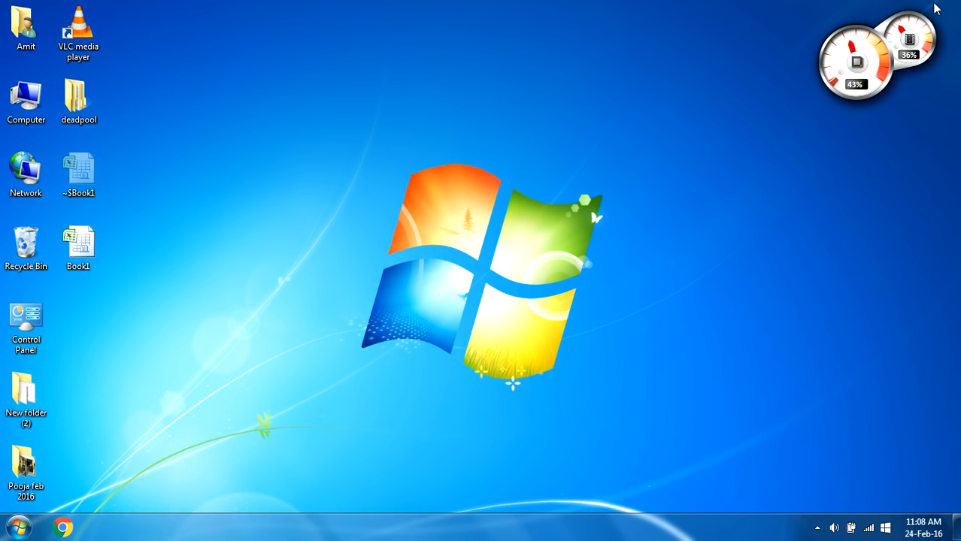
pyautogui.doubleClick(79, 244)
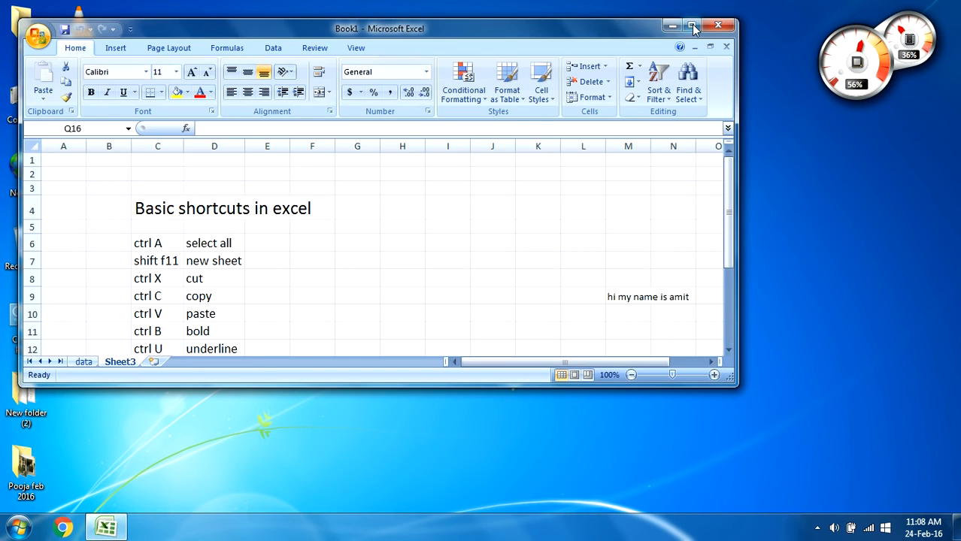
pyautogui.click(691, 25)
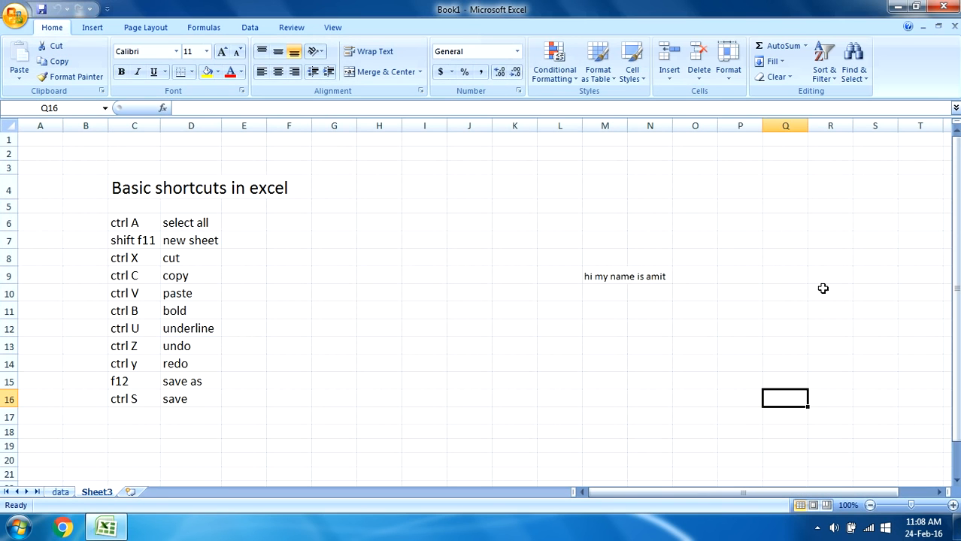
# Delete the sample sentence from cell M9.
pyautogui.click(650, 278)
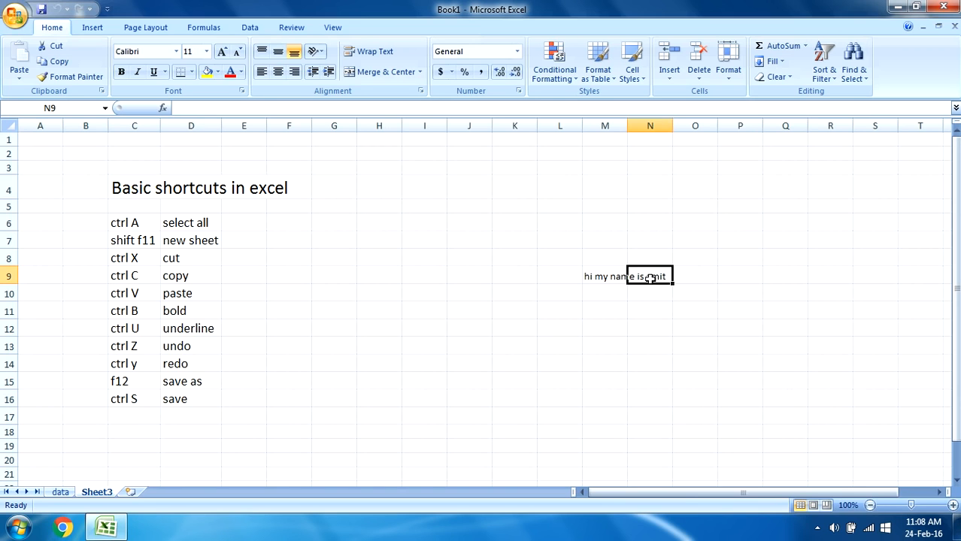
pyautogui.click(624, 277)
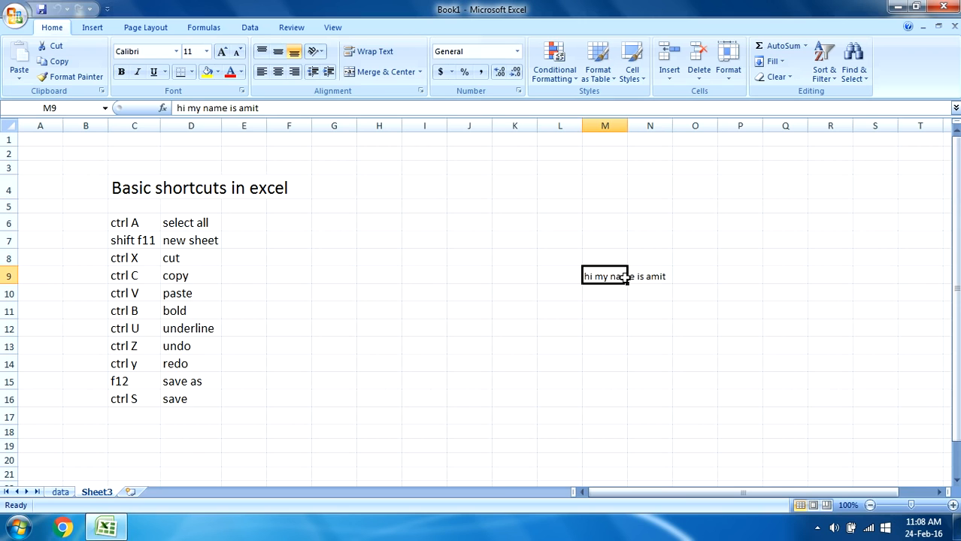
pyautogui.press('Delete')
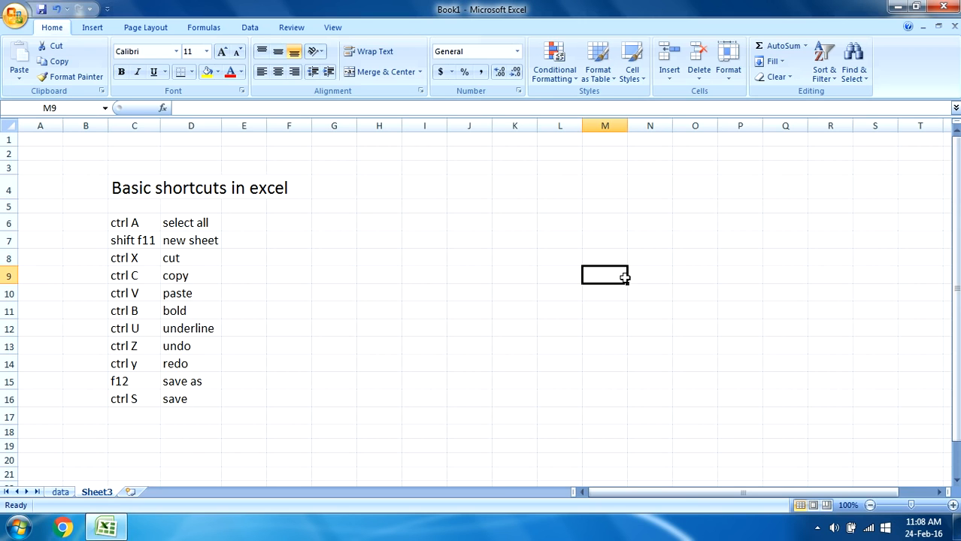